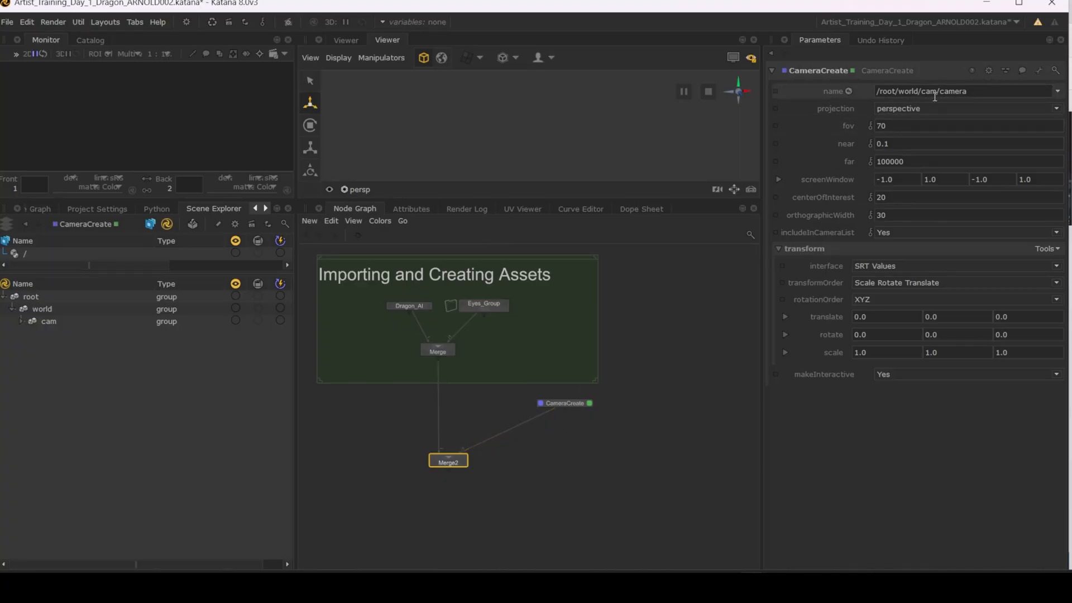
Rename the CameraCreate node as FrontCam.
click(837, 71)
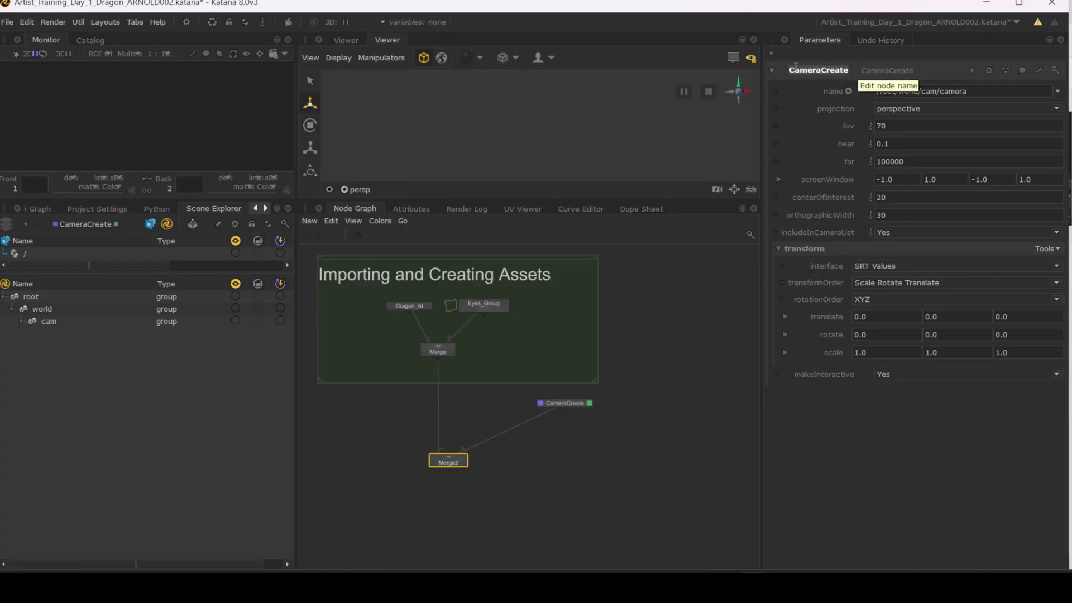
drag(790, 69, 868, 70)
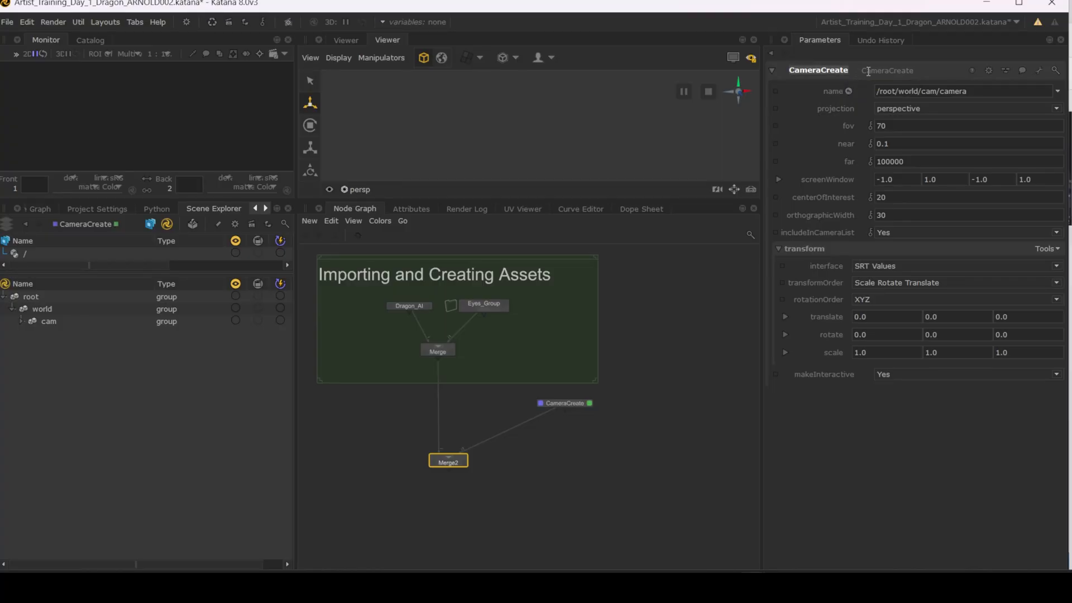
text(FrontCam)
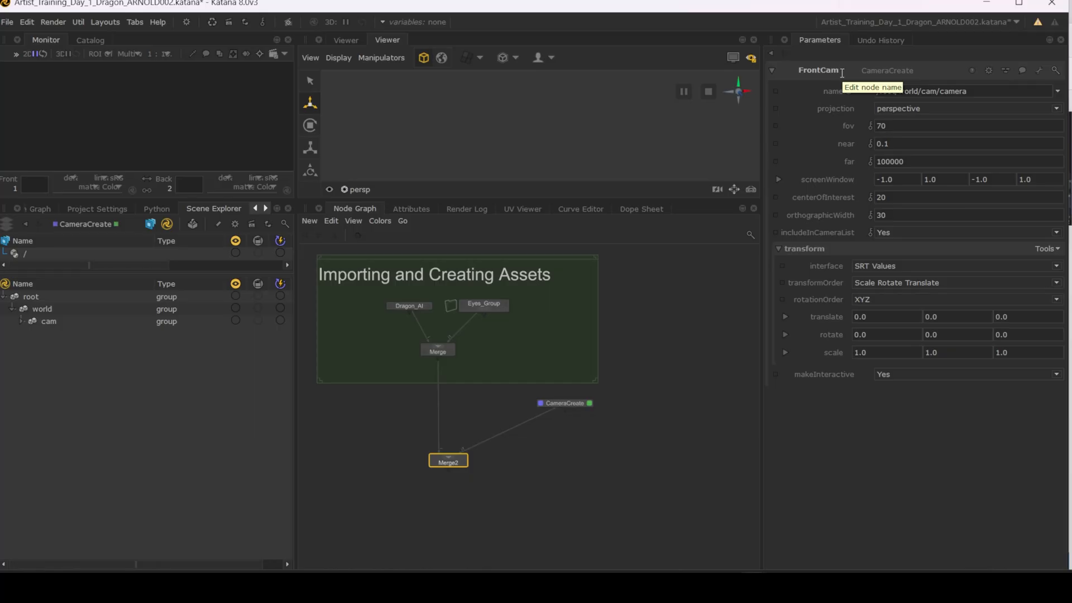
key(Return)
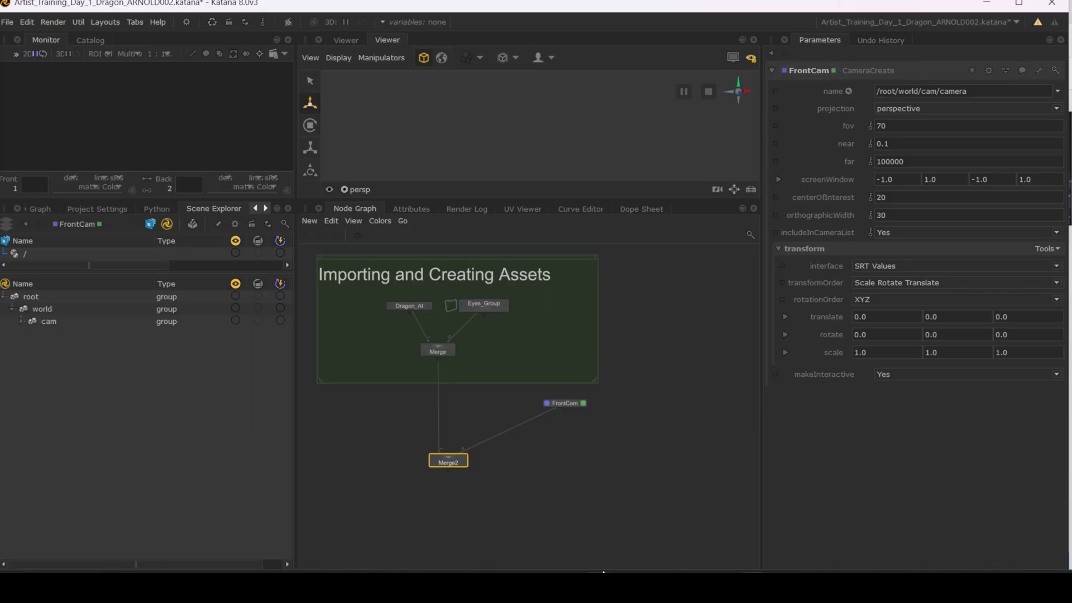
View the scene at the Merge2 node and look through /root/world/cam/camera in the Viewer.
middle_drag(582, 427, 591, 403)
scroll(578, 366, up, 4)
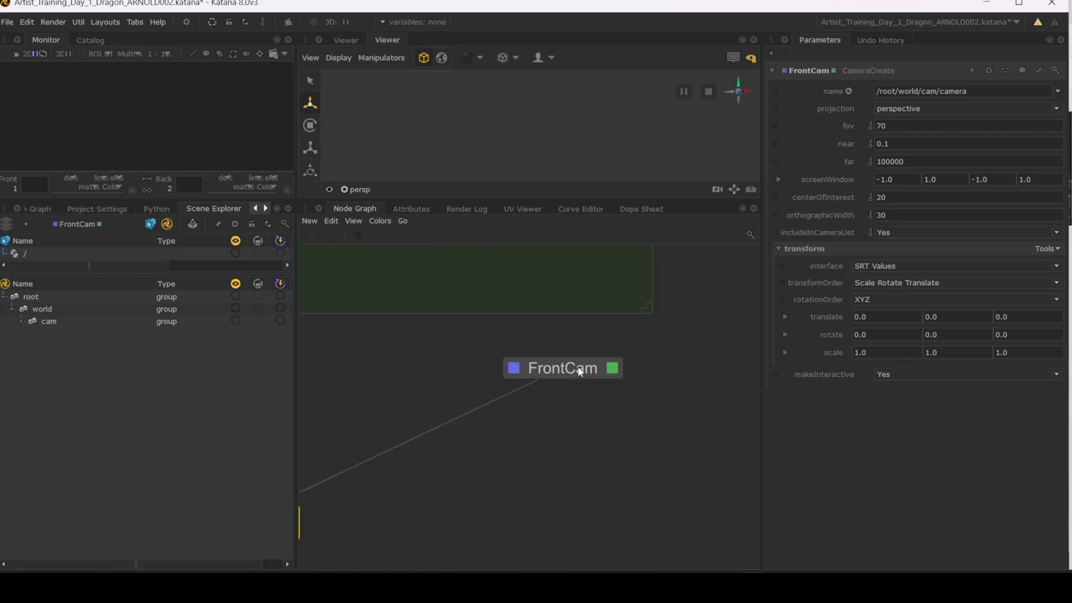
scroll(569, 366, down, 3)
middle_drag(398, 451, 456, 460)
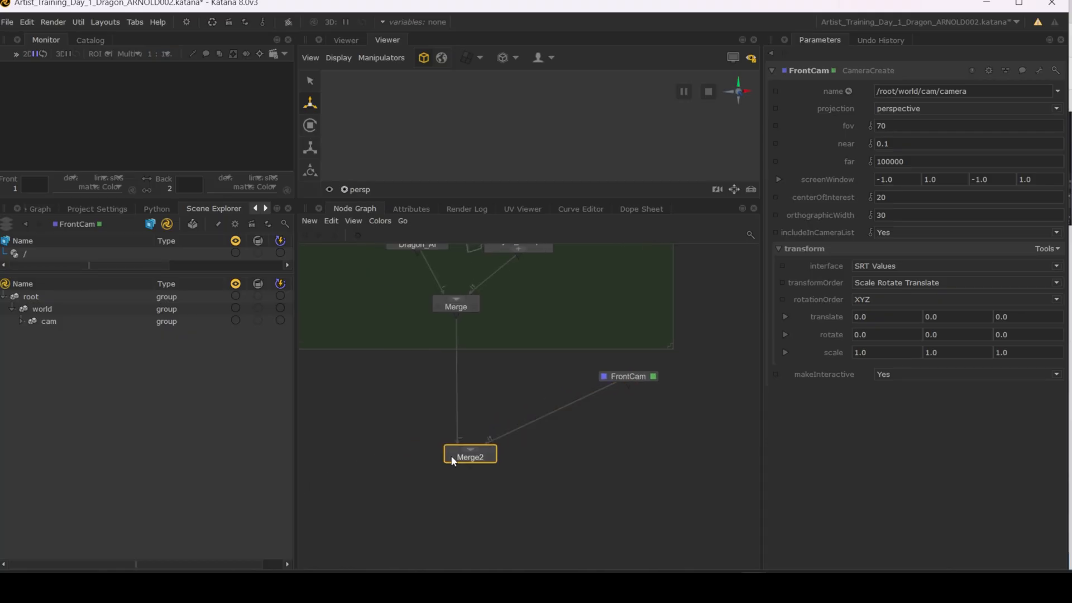
click(451, 455)
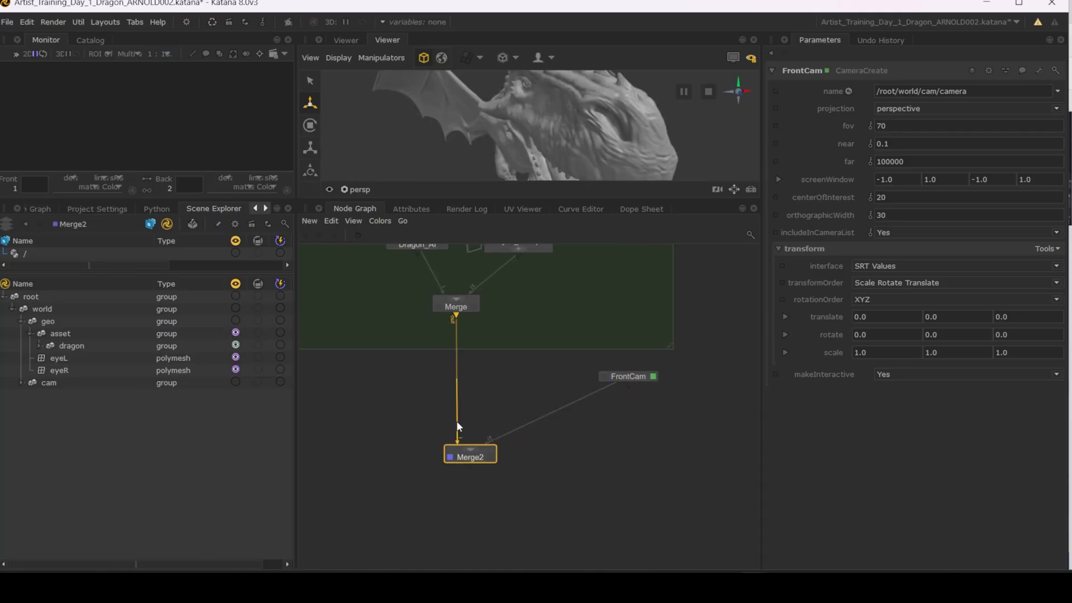
click(369, 189)
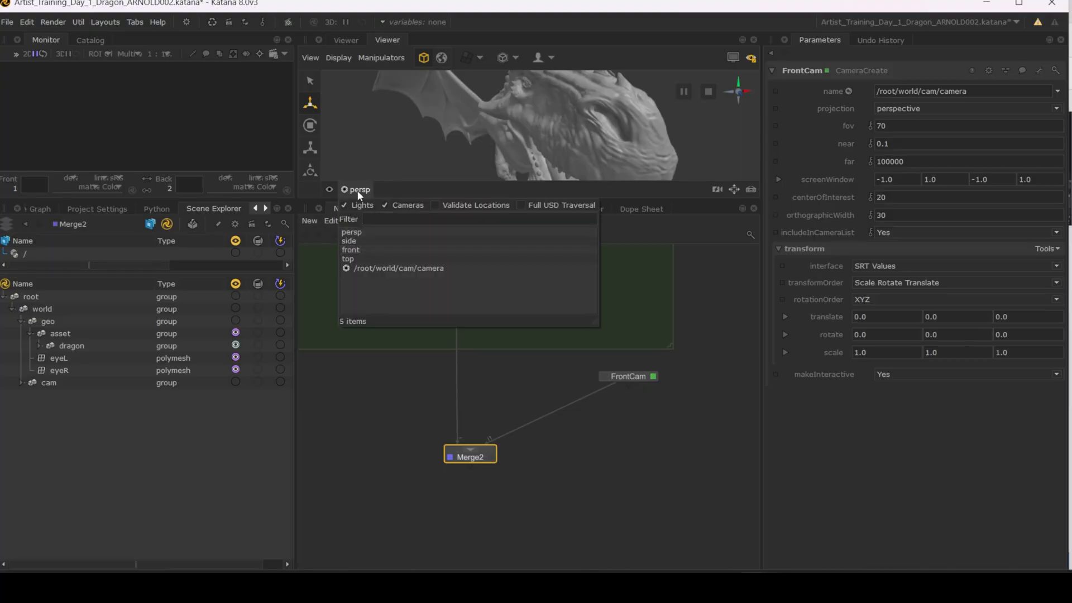
click(376, 269)
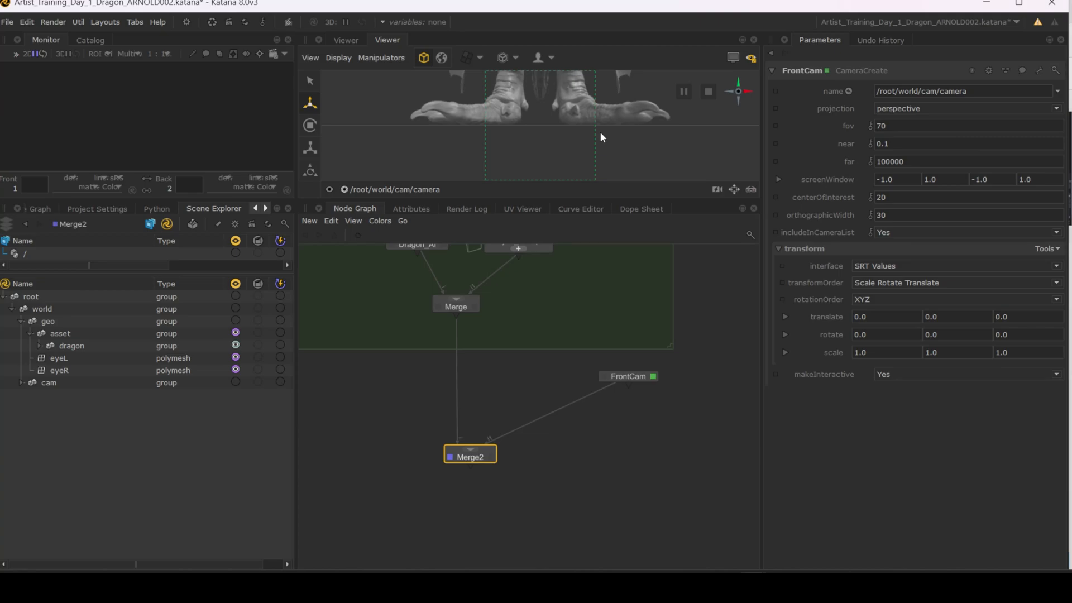
Move FrontCam back and up to about Y 250 and Z 799 so the whole dragon is centred in frame.
scroll(489, 102, down, 15)
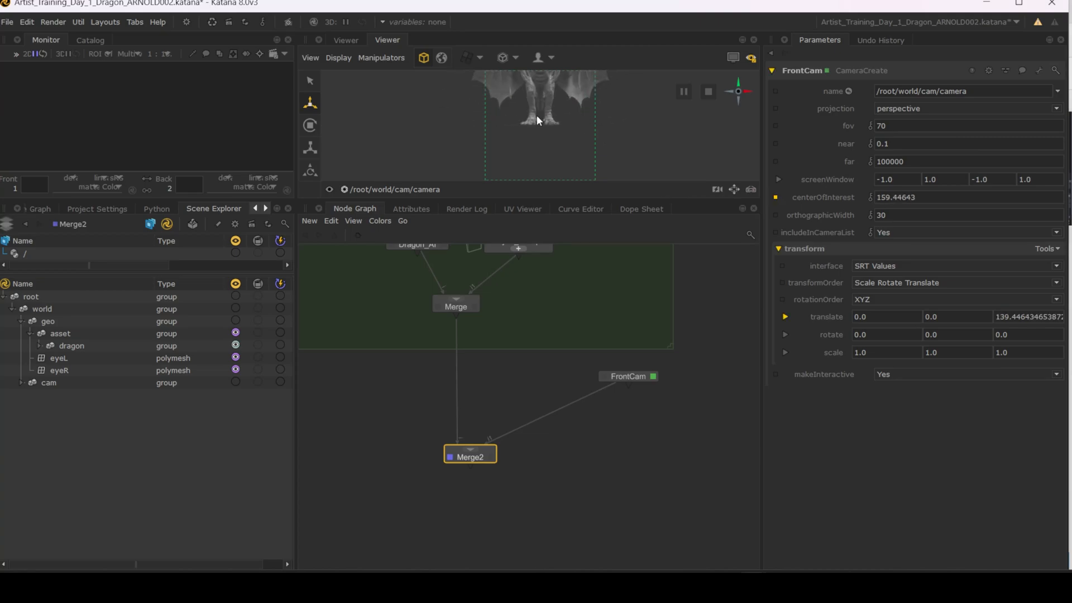
scroll(537, 120, down, 10)
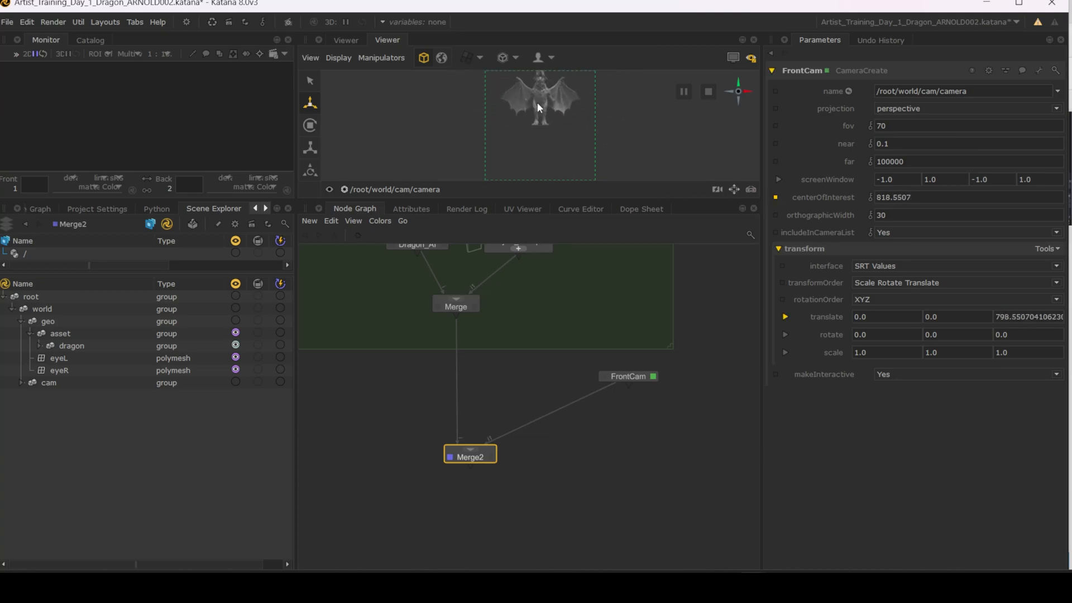
alt+middle_drag(537, 104, 536, 128)
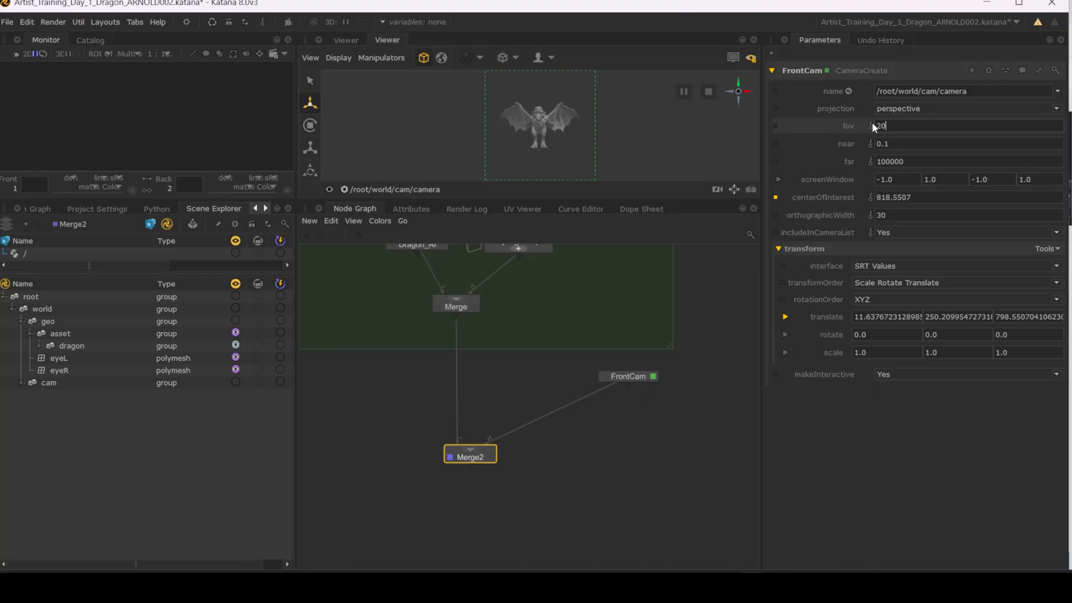
Set FrontCam's fov to 20, pull it back to about Z 1118 and set its X translation to 0.
key(Return)
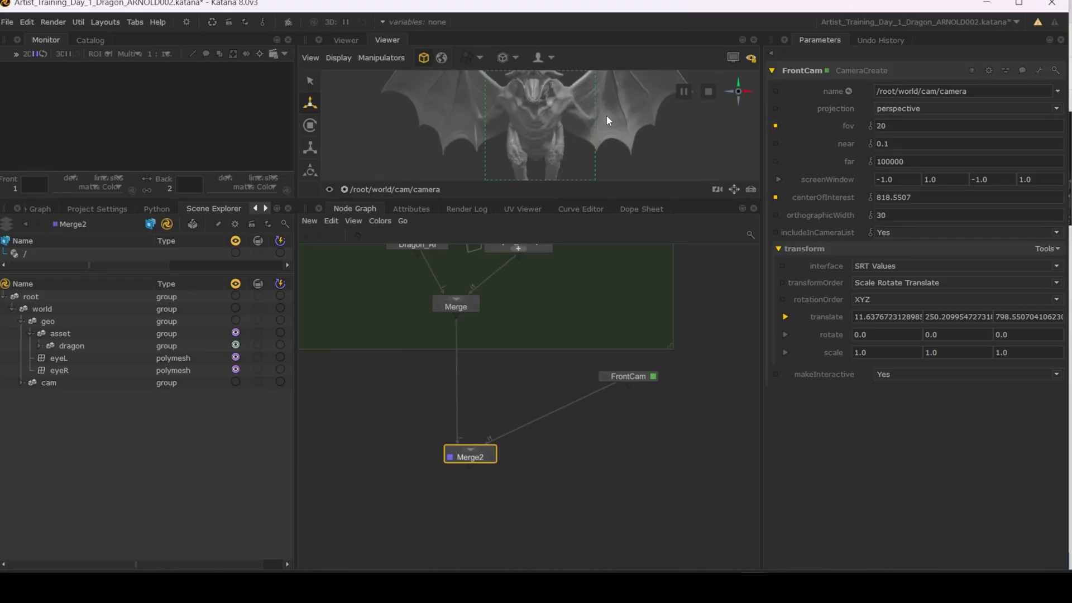
alt+right_drag(578, 106, 561, 106)
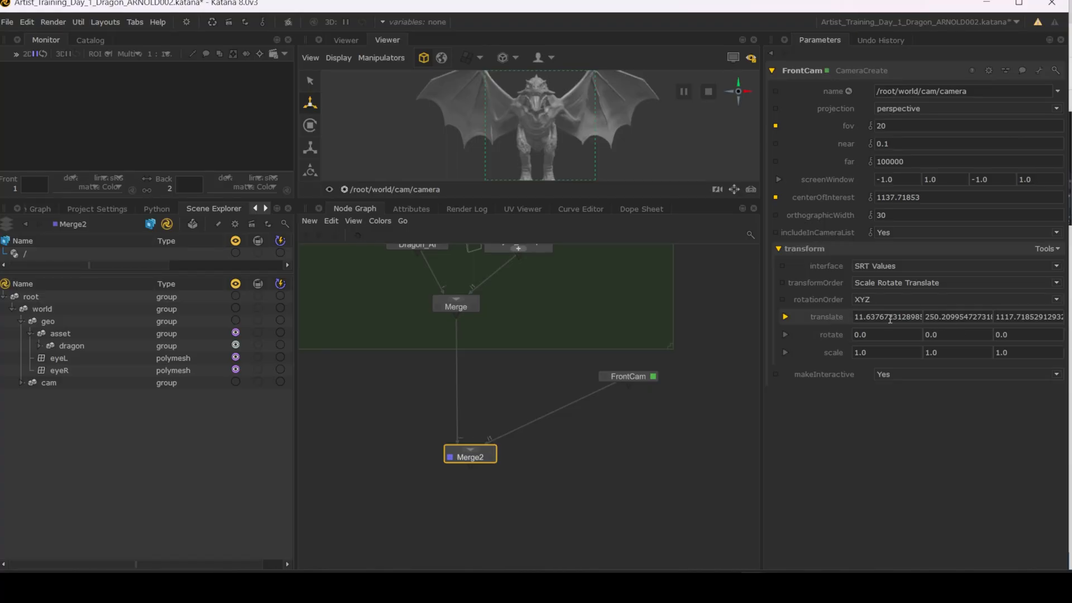
click(854, 317)
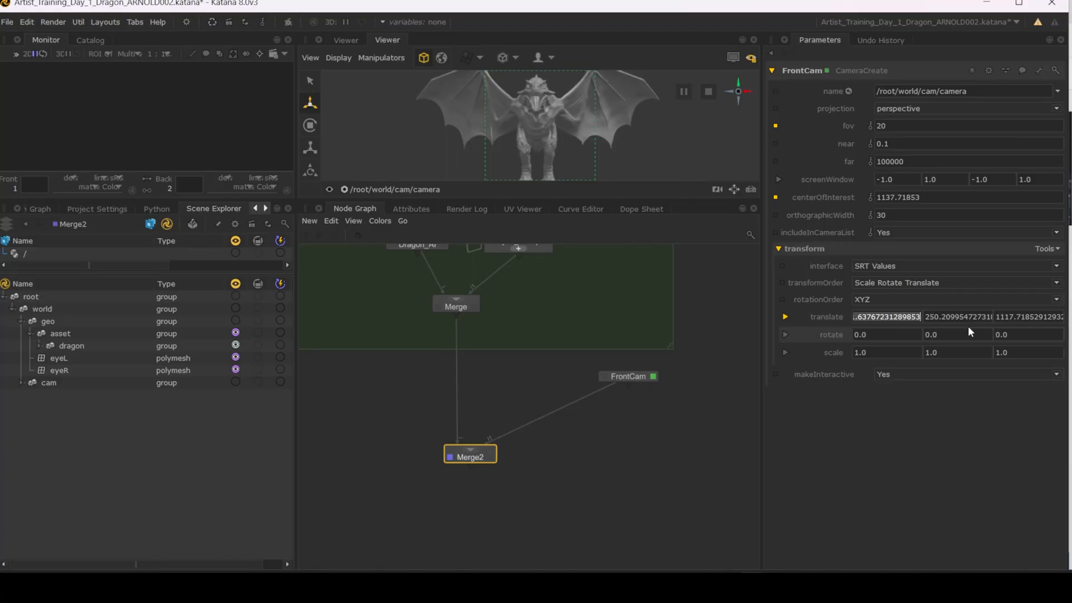
text(0)
key(Return)
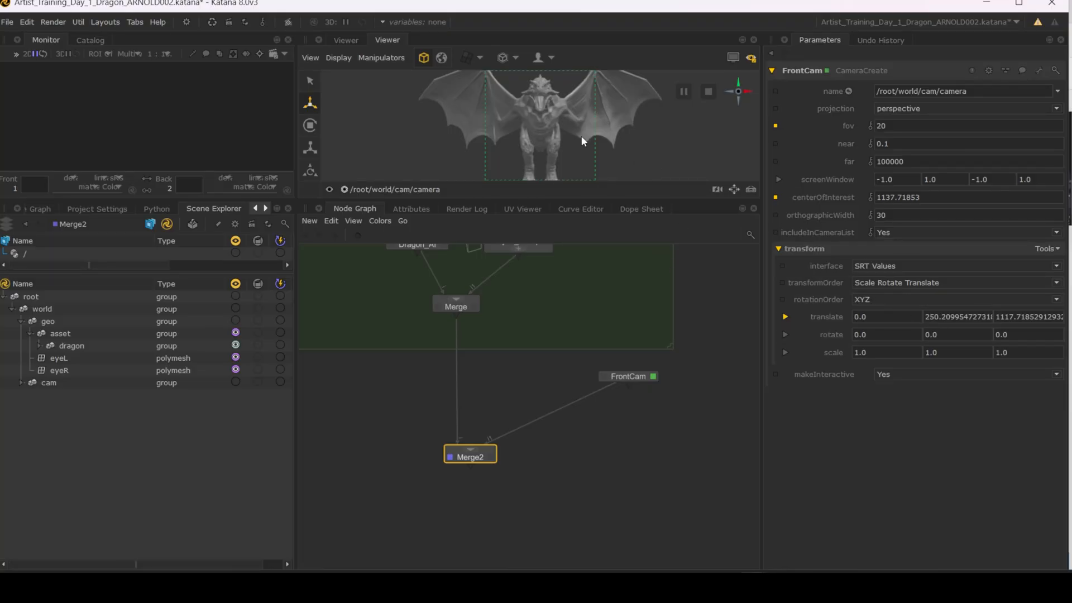
Move FrontCam closer to the dragon's head, to about Y 325 and Z 816, and set its fov to 10.
alt+right_drag(582, 125, 609, 144)
alt+middle_drag(586, 113, 588, 142)
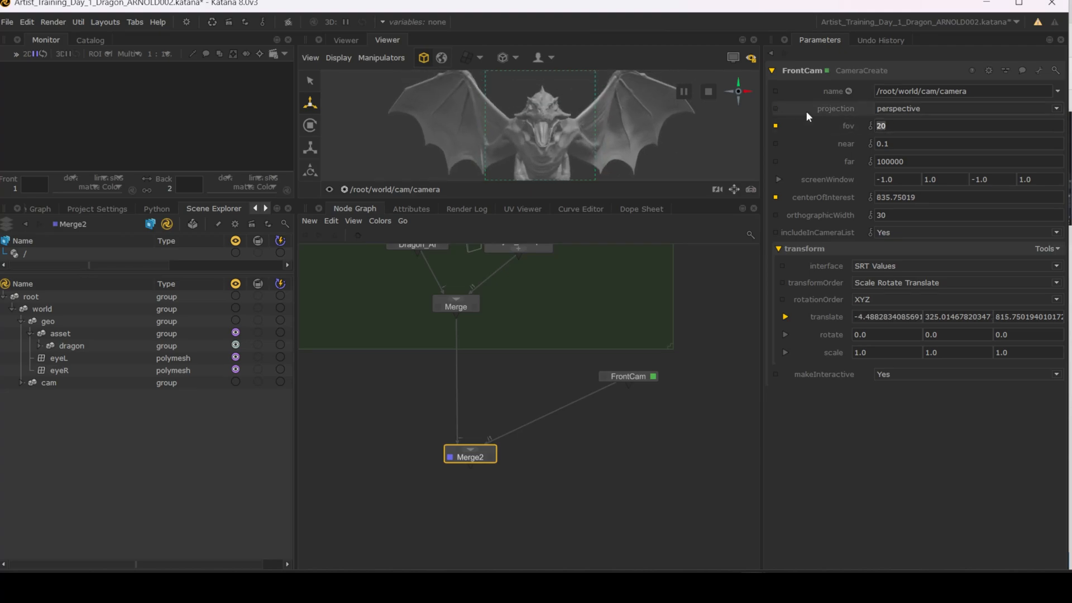
key(BackSpace)
key(BackSpace)
text(10)
key(Return)
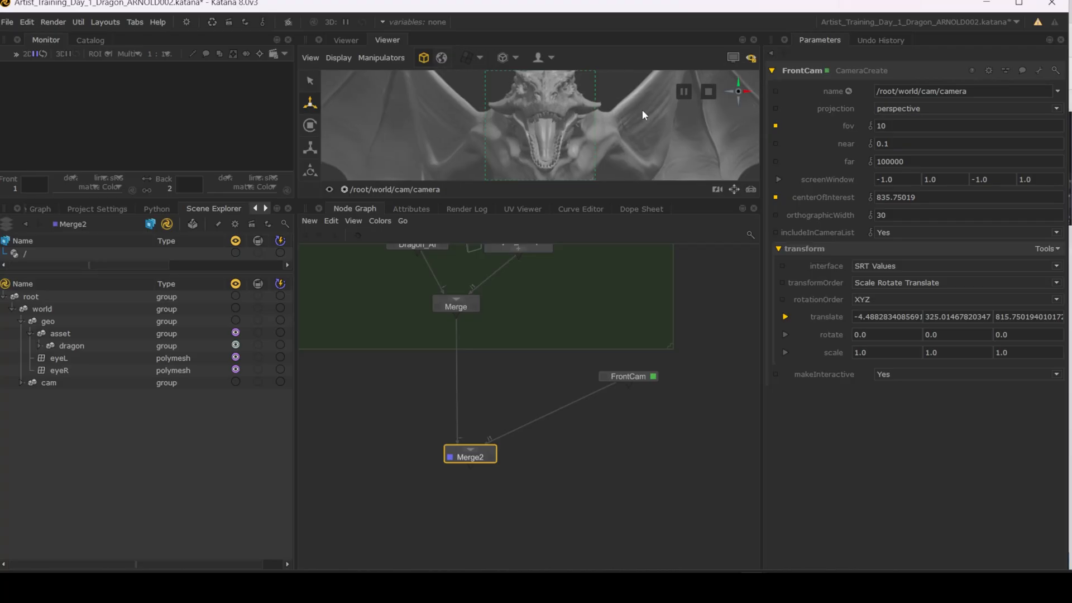
Pull FrontCam back to about Z 1204 and set its X translation to 0.
alt+right_drag(642, 109, 599, 102)
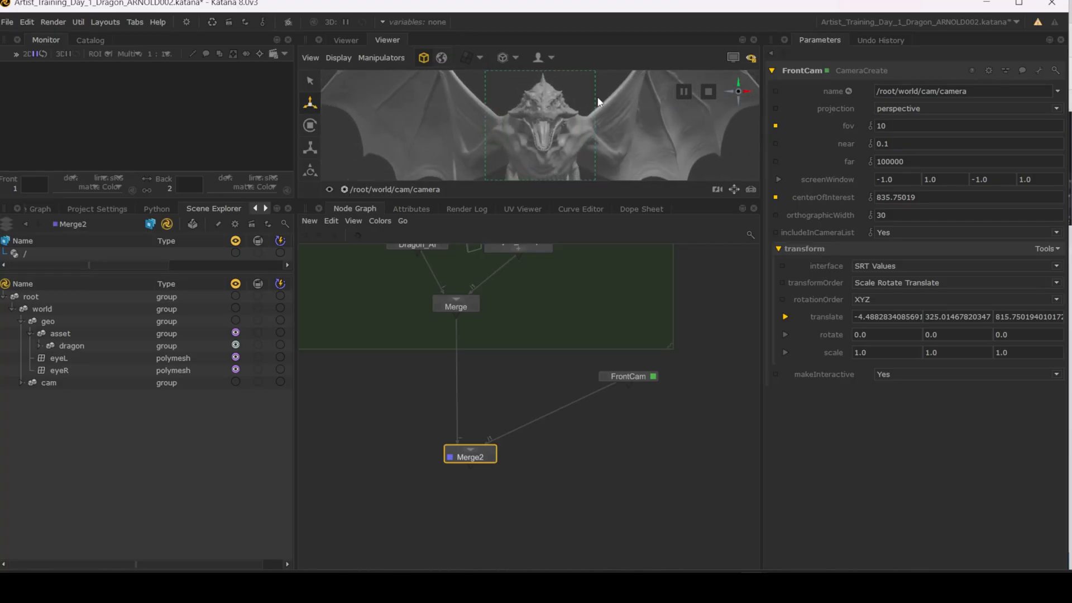
click(873, 317)
text(0)
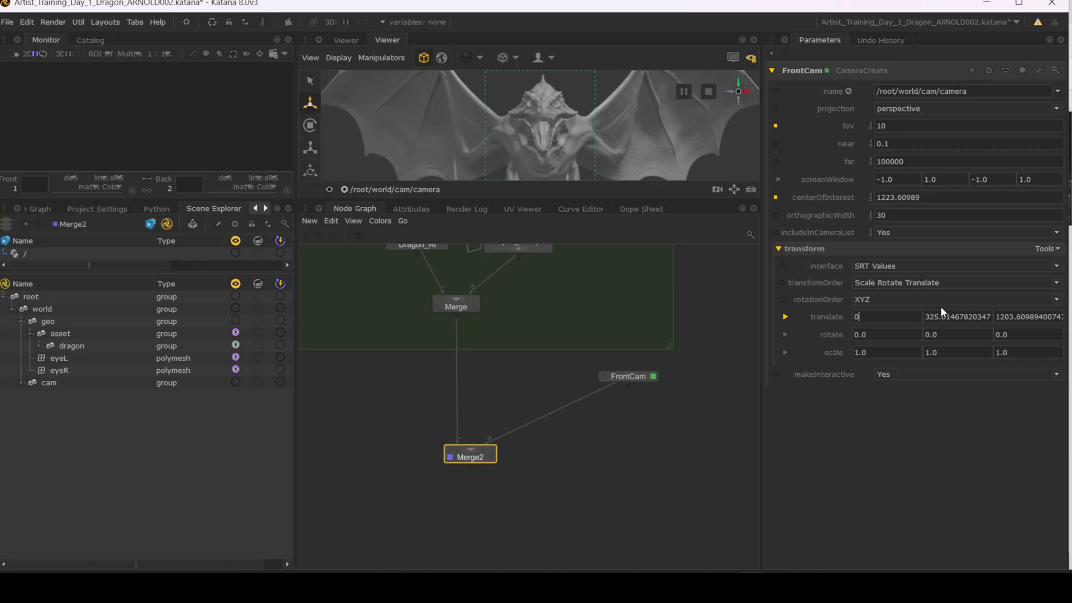
key(Return)
Add a second CameraCreate node beside FrontCam and connect it to Merge2 in place of FrontCam.
drag(630, 377, 554, 381)
click(620, 382)
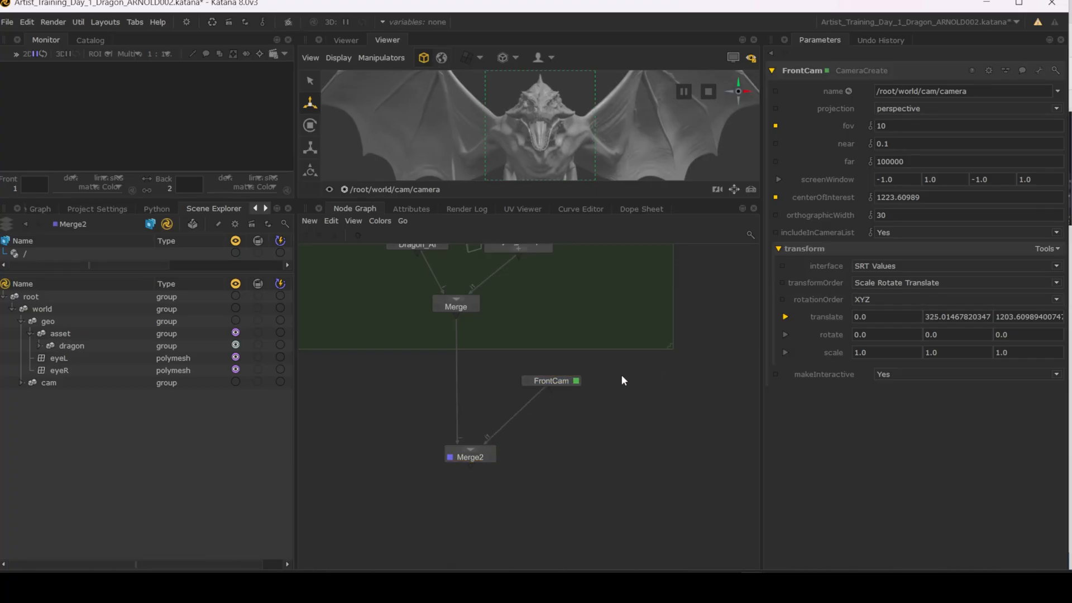
key(Tab)
text(camer)
click(624, 378)
click(635, 382)
drag(541, 390, 645, 382)
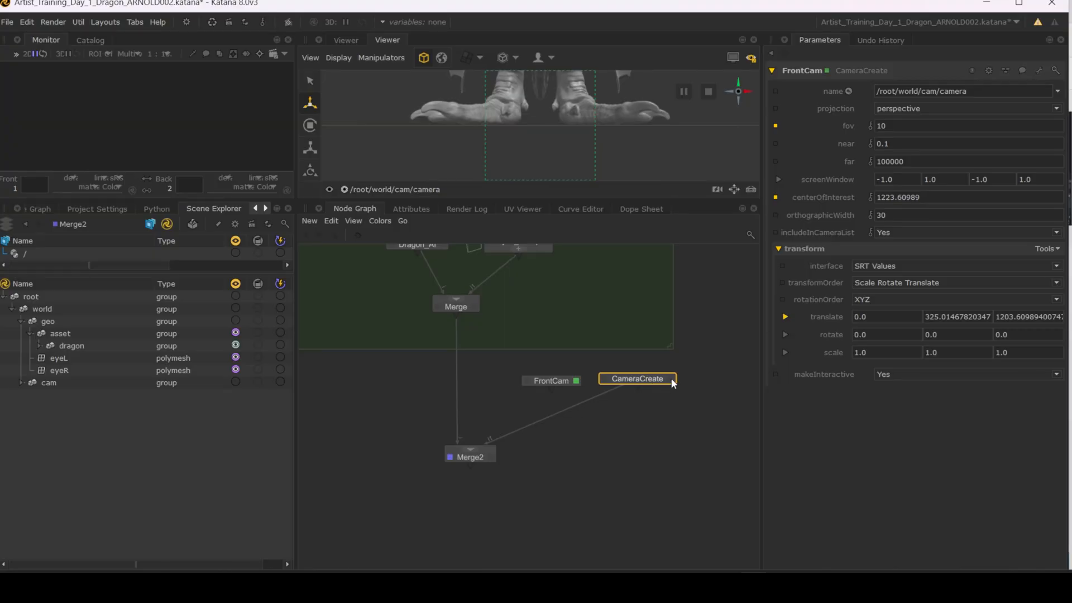
Set the new CameraCreate node's fov to 15.
click(671, 381)
click(565, 382)
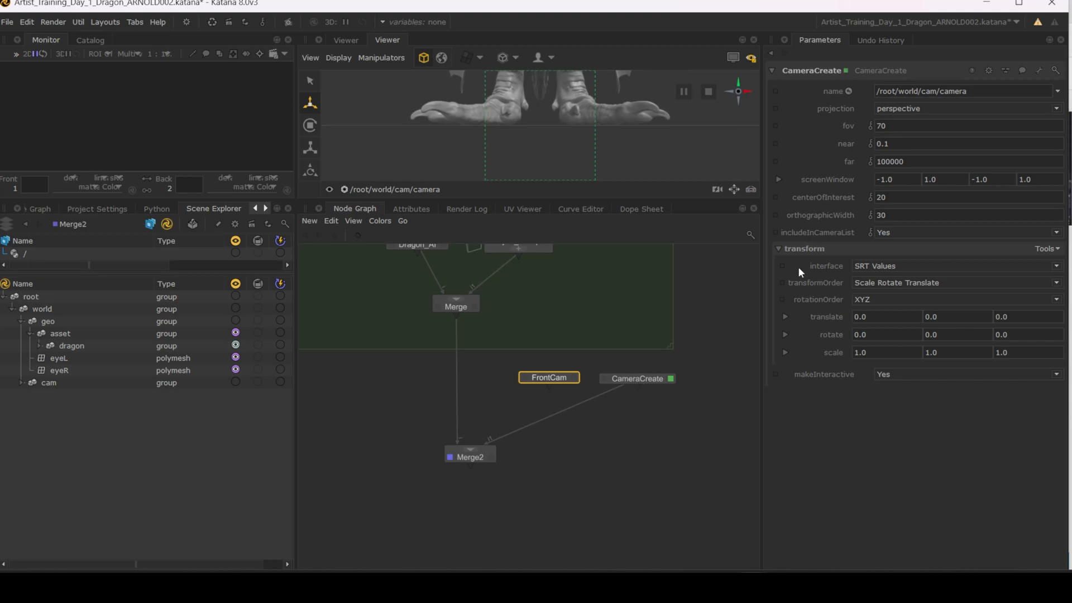
drag(895, 123, 788, 116)
text(15)
key(Return)
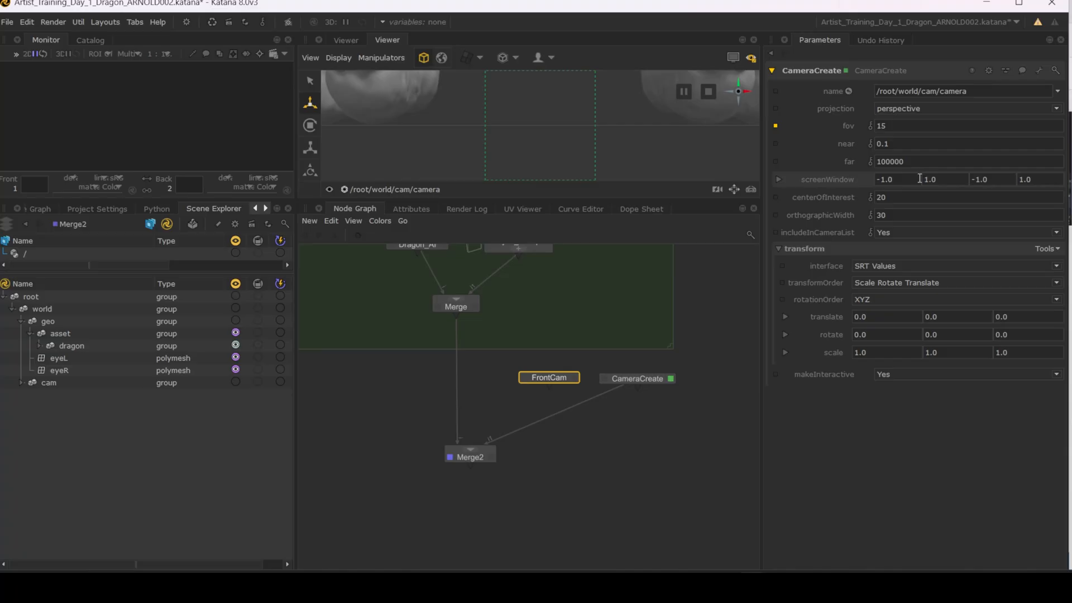
Turn off makeInteractive on the FrontCam node.
click(574, 378)
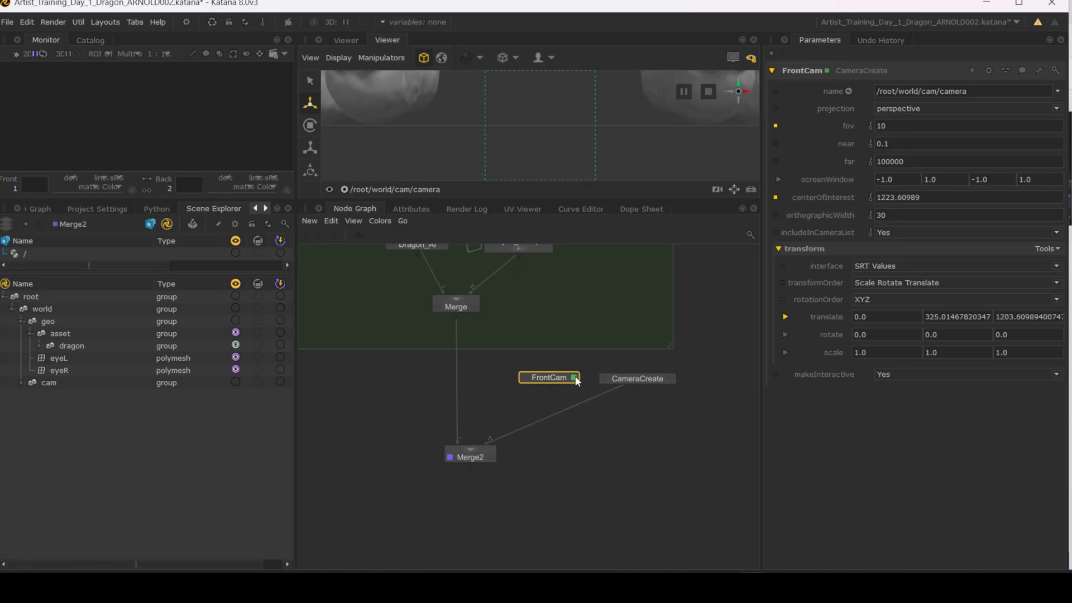
click(896, 374)
click(893, 393)
Rename the second CameraCreate node as SideCam.
click(671, 379)
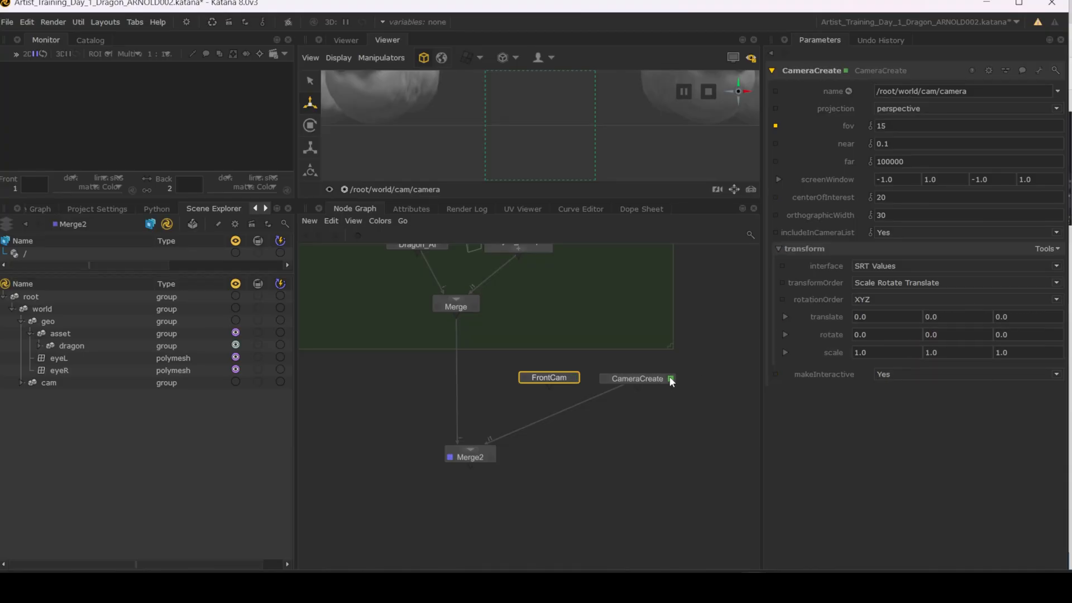
click(836, 72)
drag(843, 71, 722, 60)
text(SideCam)
key(Return)
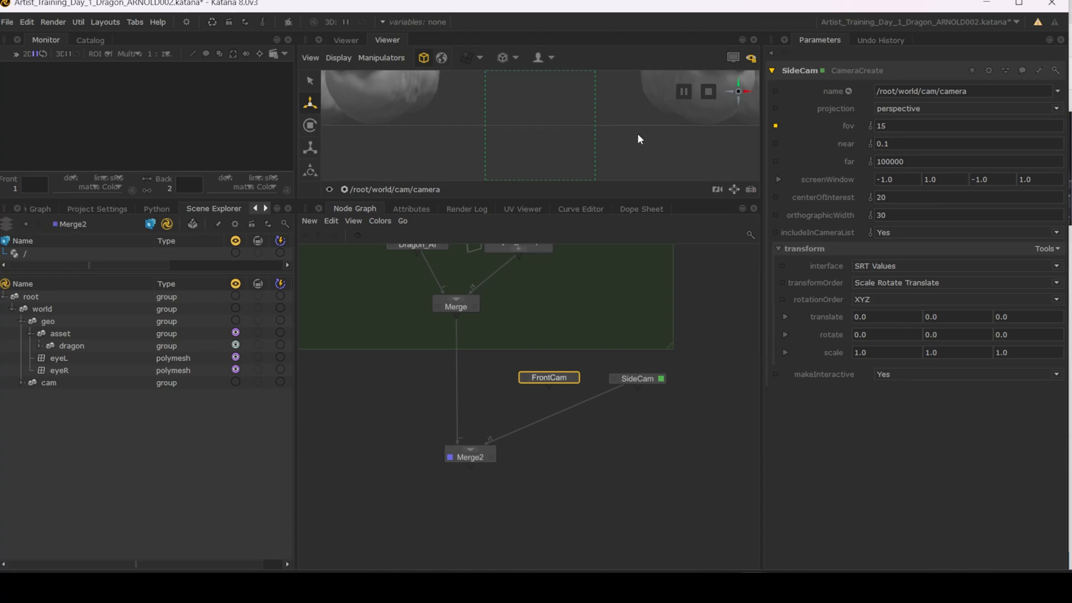
Pull SideCam back and orbit it around the dragon to frame the whole model from the side.
alt+right_drag(638, 135, 527, 91)
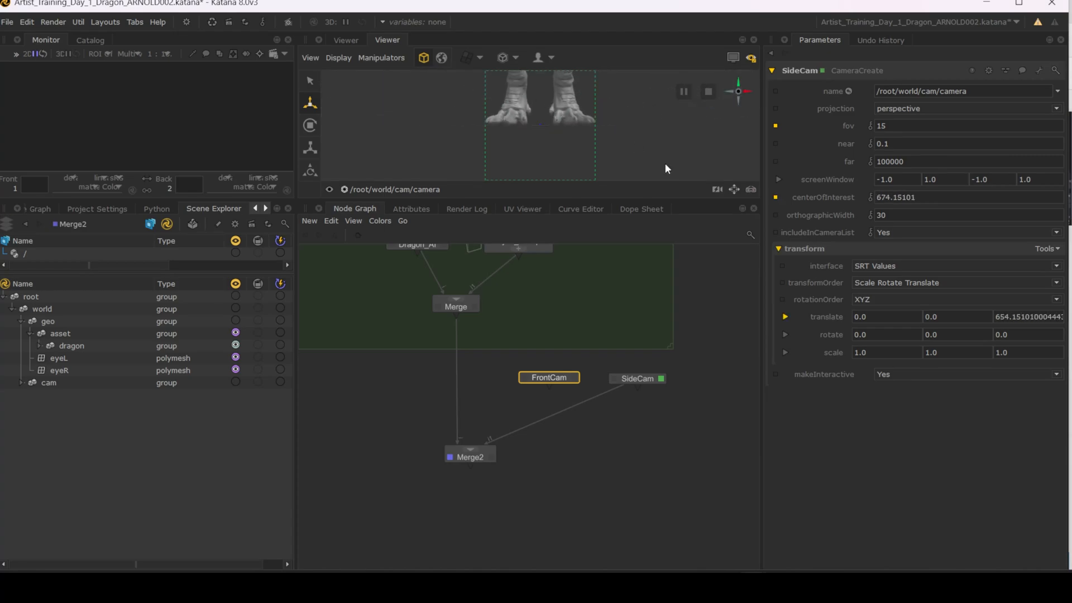
alt+right_drag(665, 163, 558, 132)
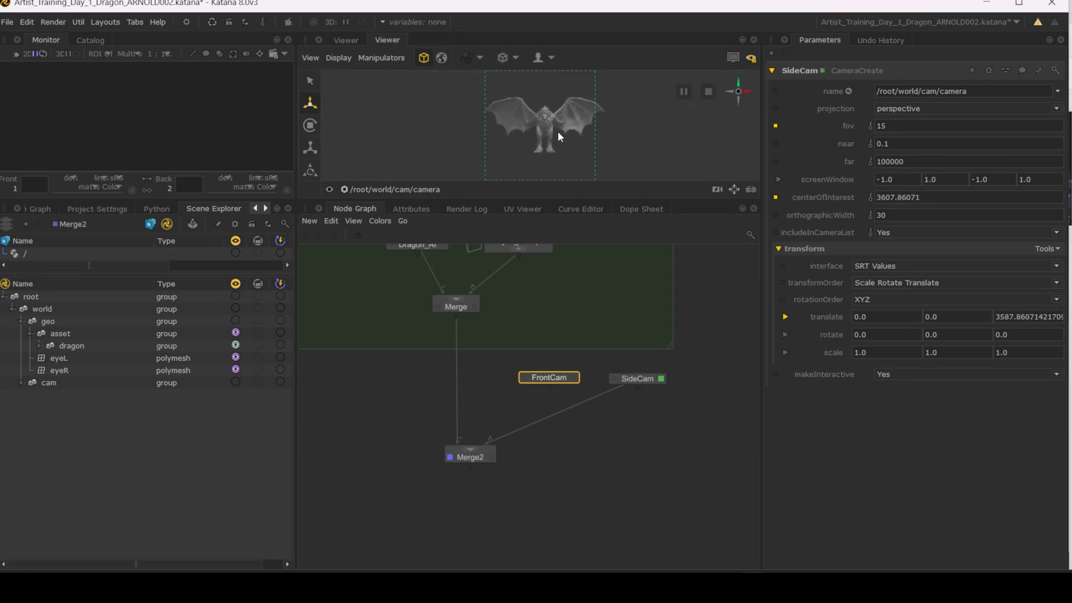
mouse_move(558, 132)
alt+mouse_down()
mouse_move(478, 135)
mouse_move(575, 128)
alt+mouse_up()
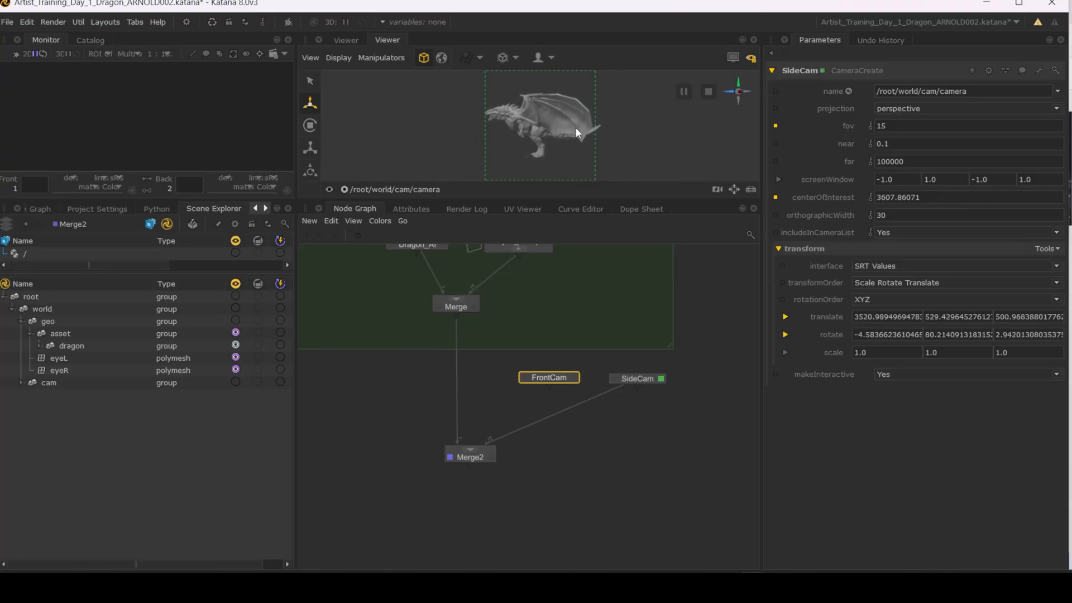
alt+right_drag(575, 127, 532, 130)
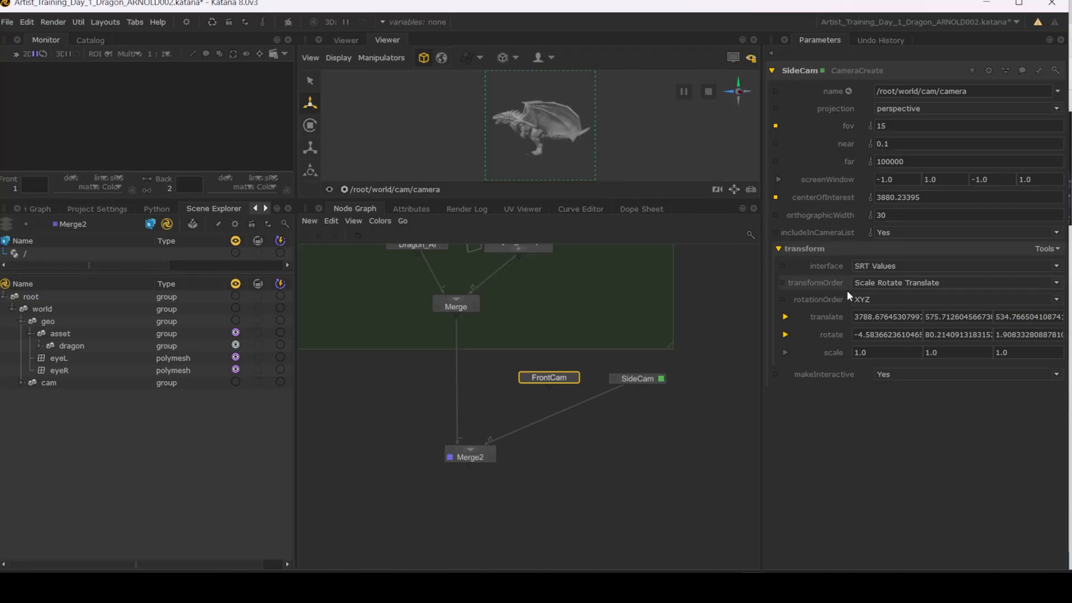
Set SideCam's Y rotation to 90 and shift the camera to about Z -139 to centre the dragon in frame.
click(854, 337)
key(Tab)
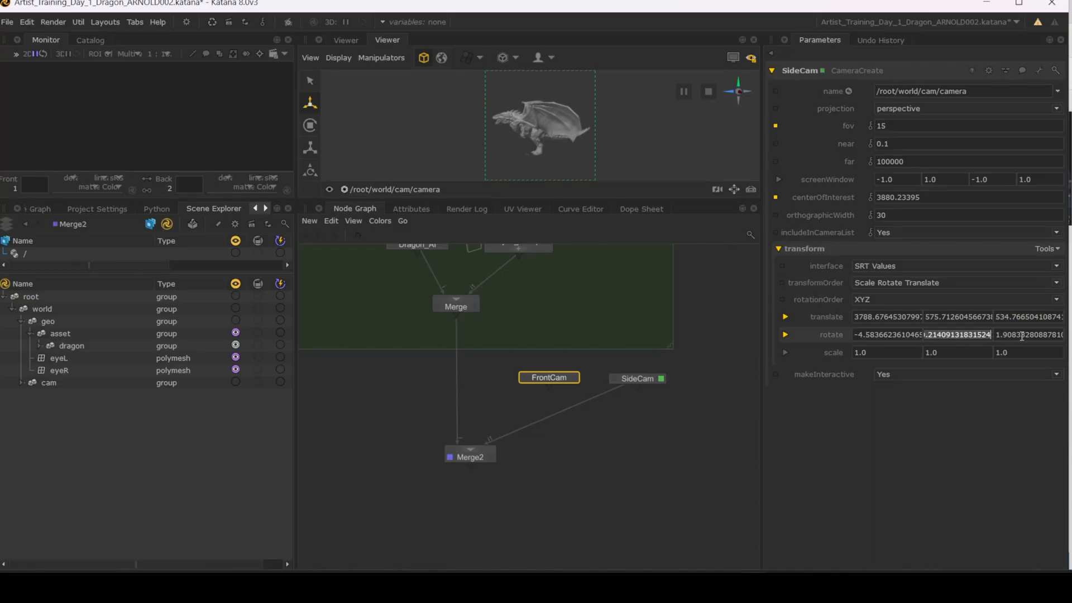
text(90)
key(Return)
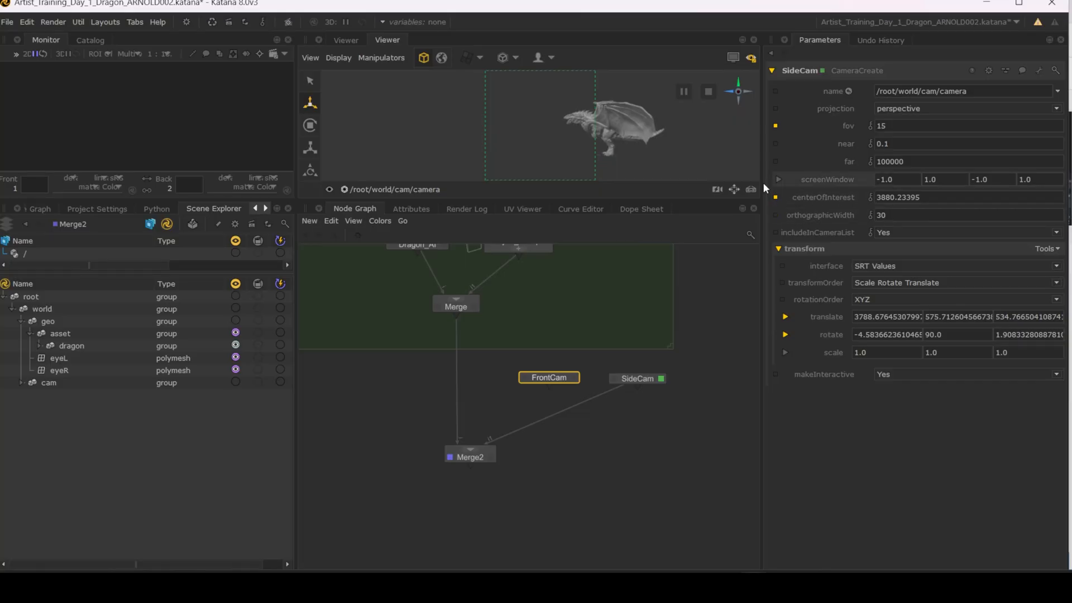
alt+middle_drag(658, 138, 584, 136)
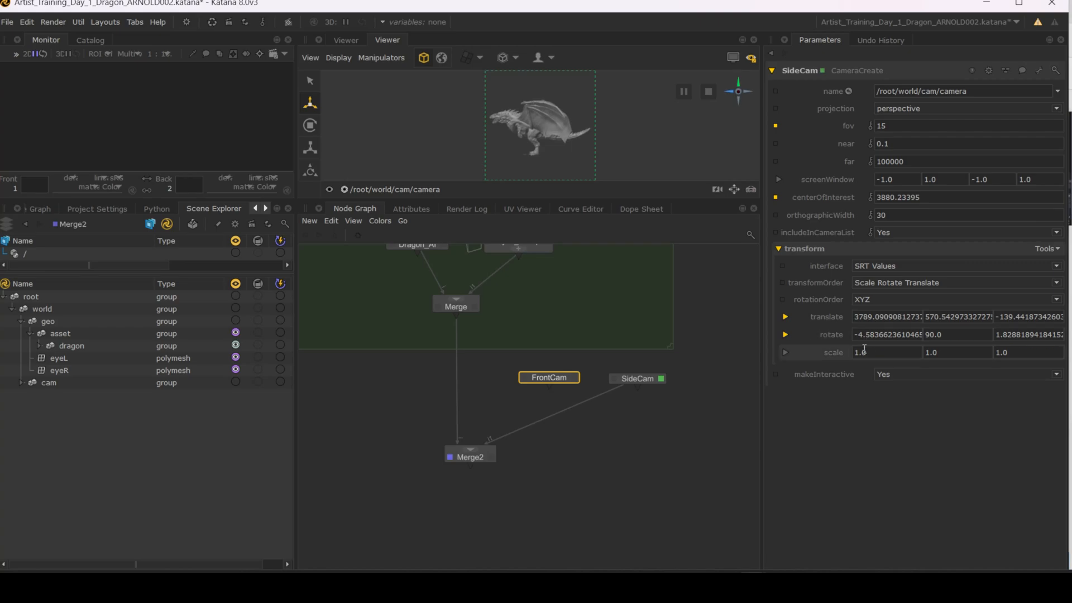
Turn off makeInteractive on SideCam and move its node closer to FrontCam.
click(913, 373)
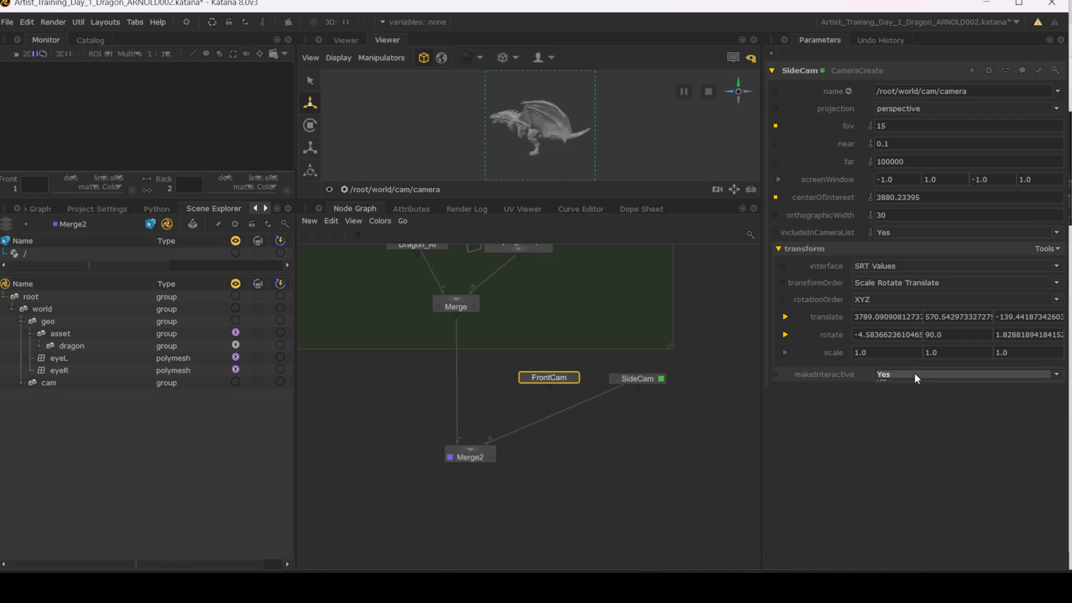
click(905, 393)
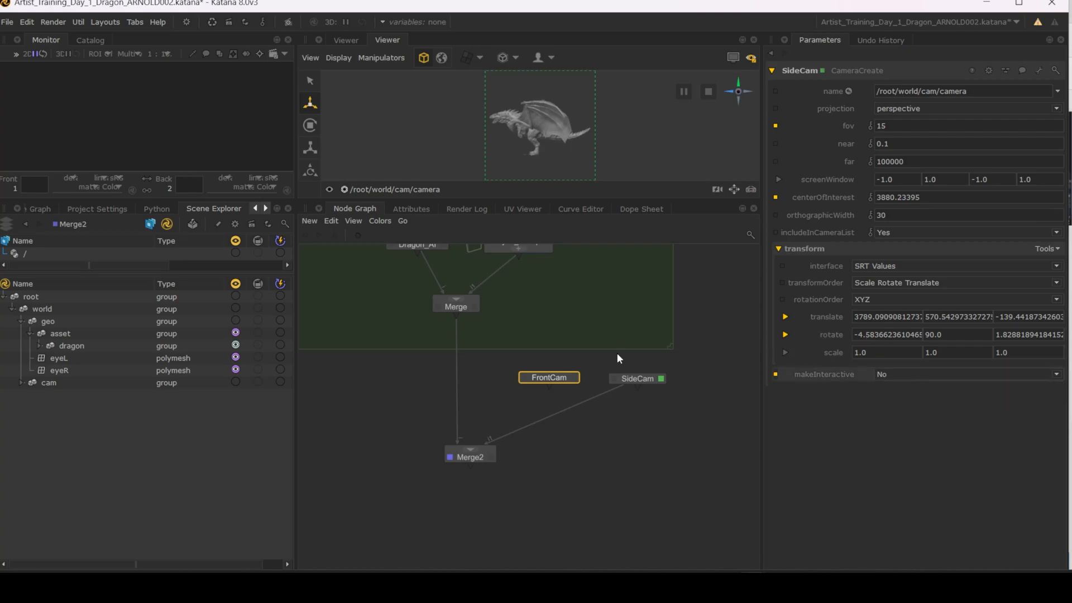
middle_drag(646, 368, 610, 357)
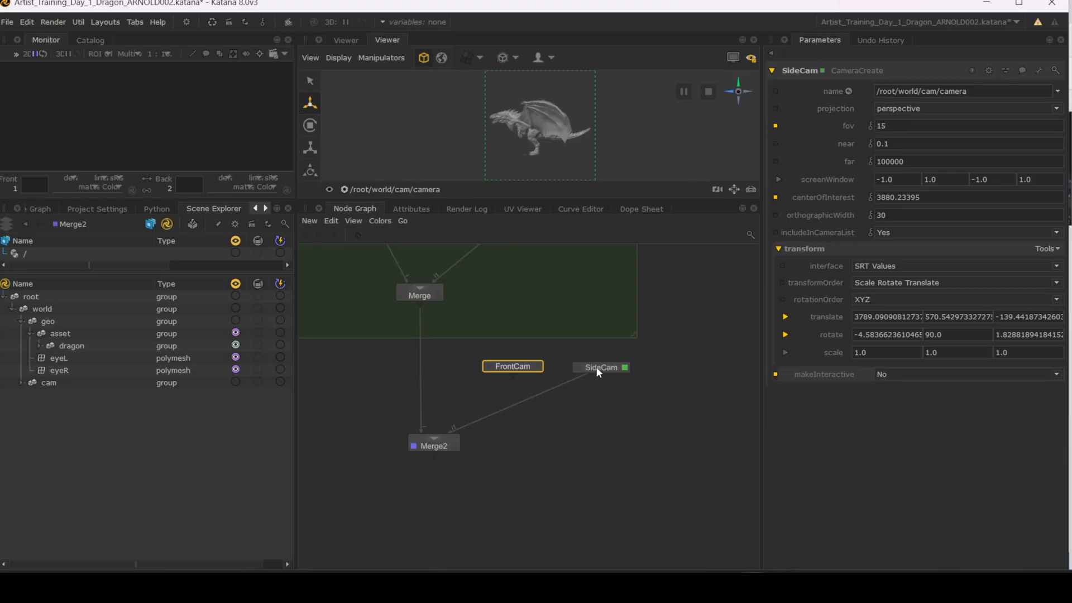
drag(596, 367, 584, 365)
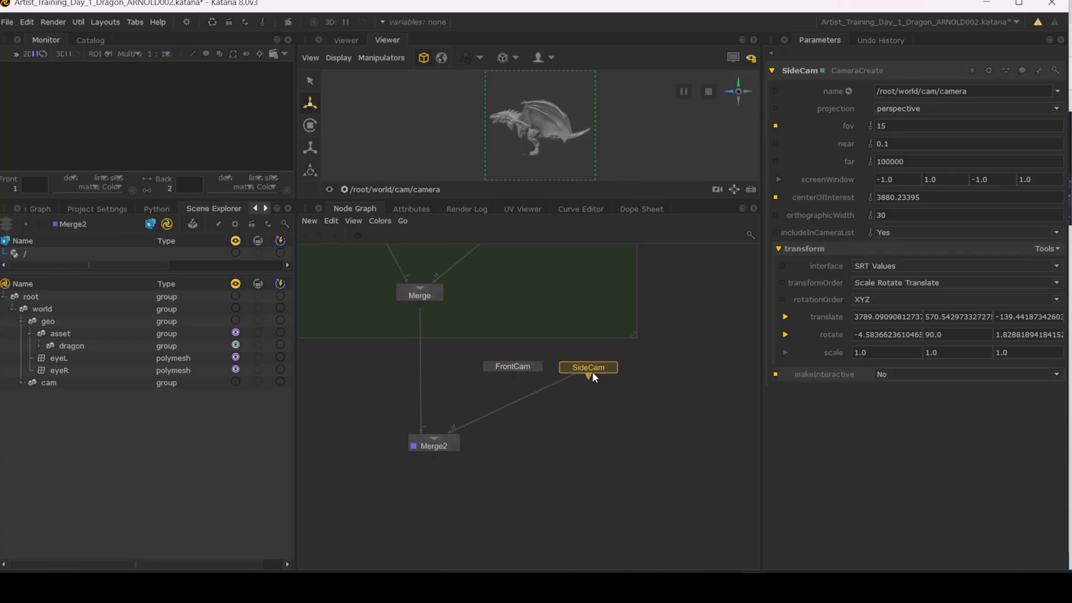
Add a third CameraCreate node beside SideCam in the node graph.
key(Tab)
text(cam)
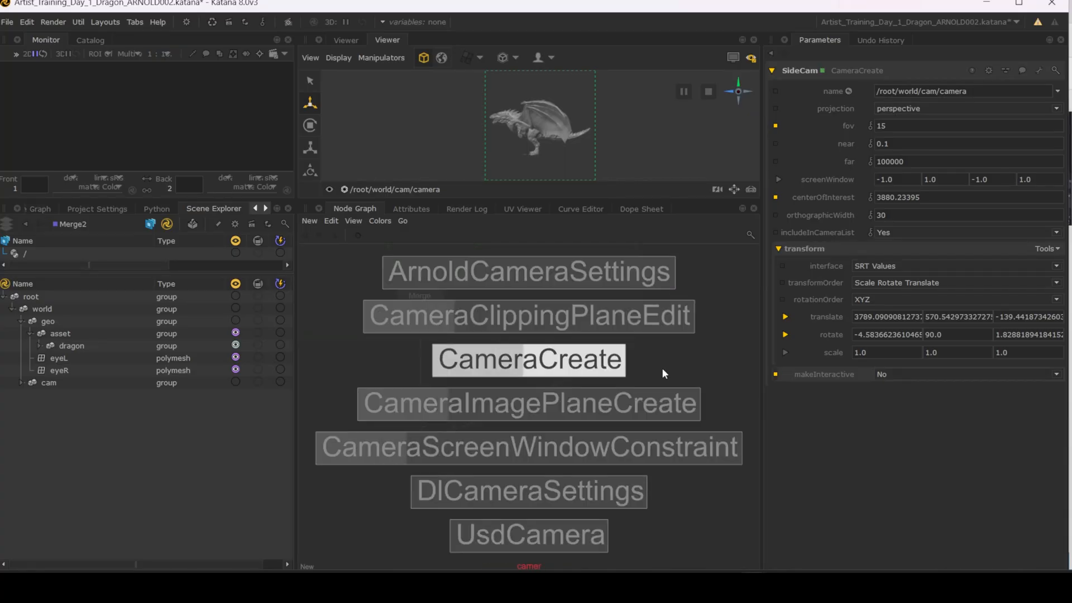
key(Down)
key(Up)
key(Return)
click(672, 375)
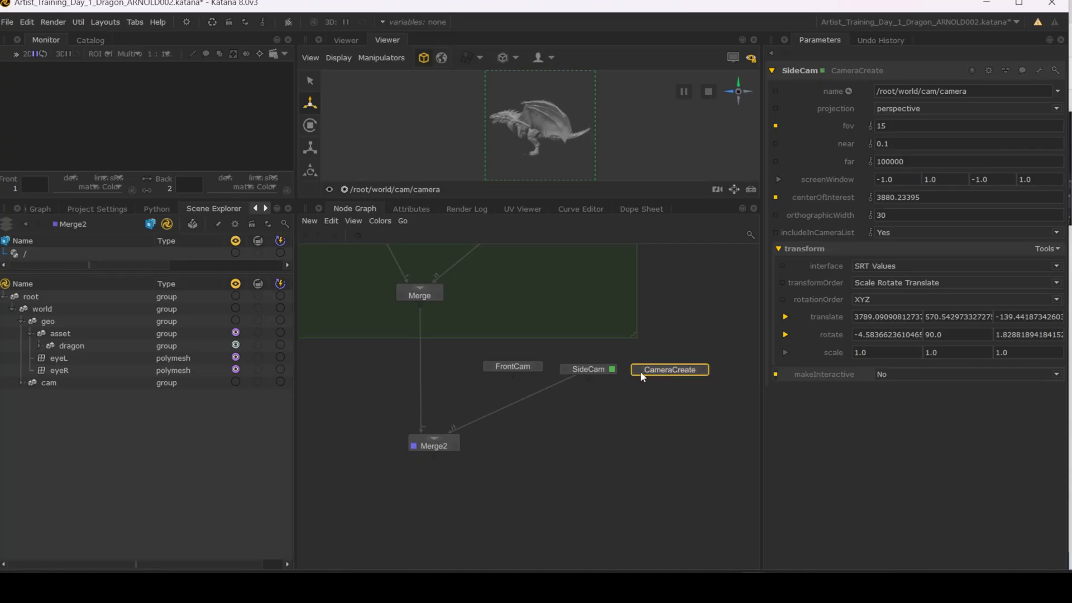
Rewire Merge2's camera input from SideCam to the new CameraCreate node, with that node set for editing and viewing.
drag(574, 374, 686, 375)
key(e)
key(v)
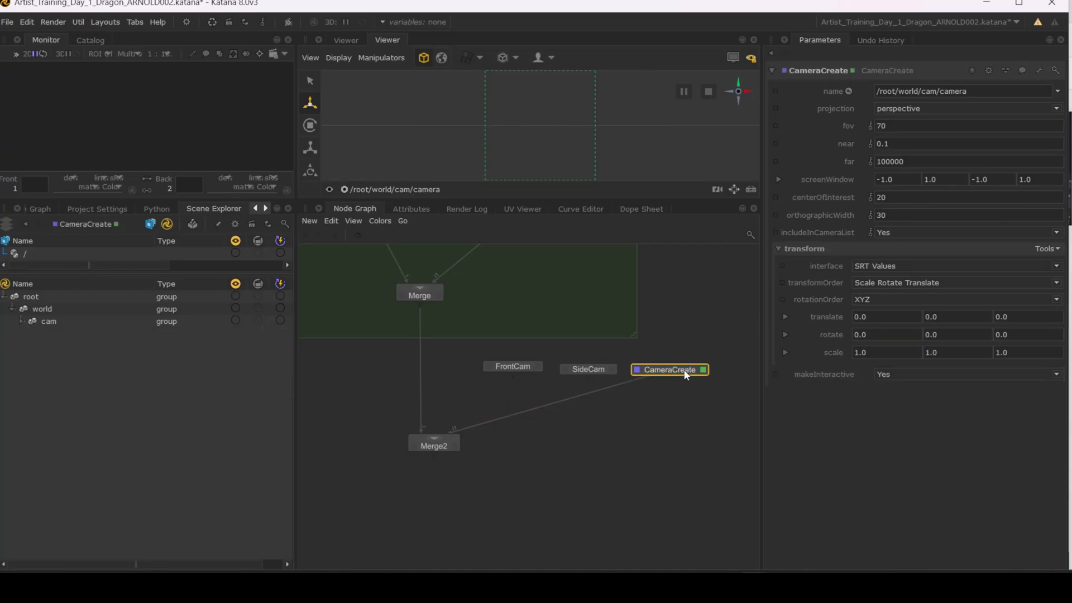
Rename the new CameraCreate node as QuarterCam.
double_click(817, 68)
text(Quarter)
text(am)
key(BackSpace)
key(BackSpace)
text(Cam)
key(Return)
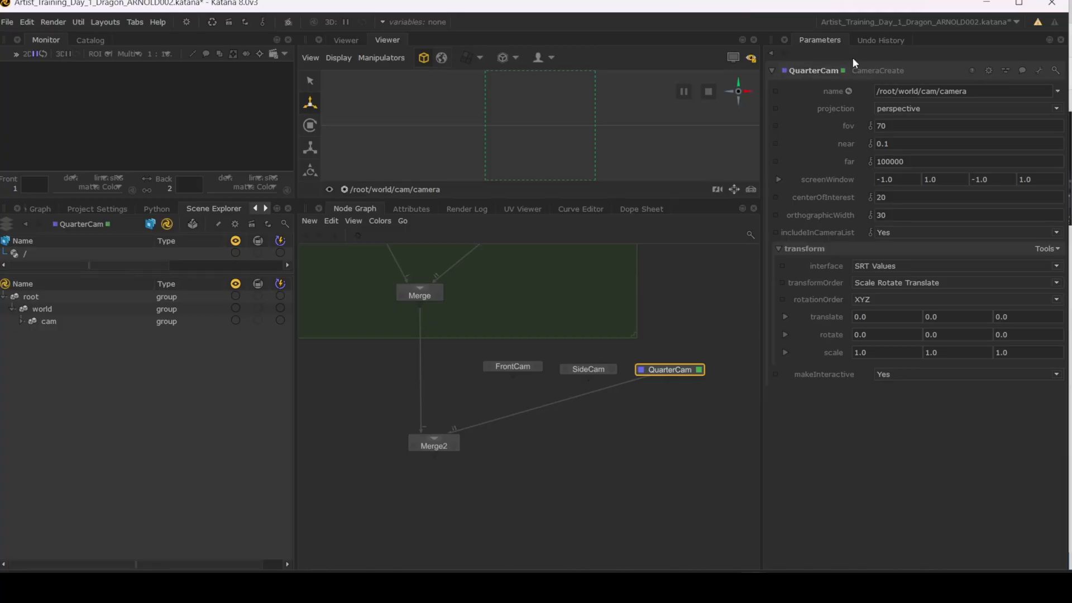
Set QuarterCam's field of view to 20.
click(885, 125)
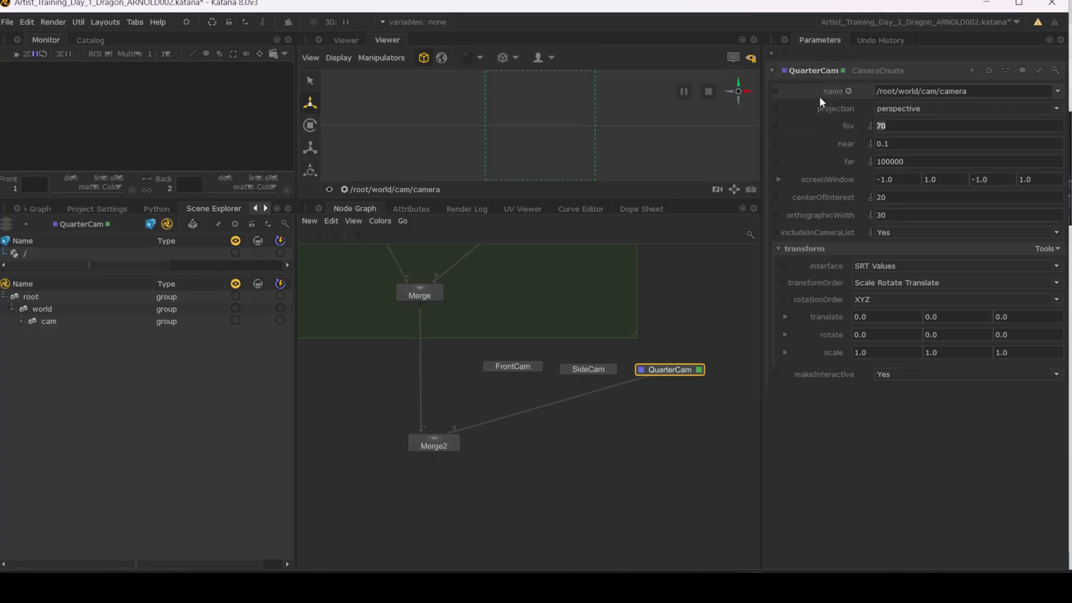
text(20)
key(Return)
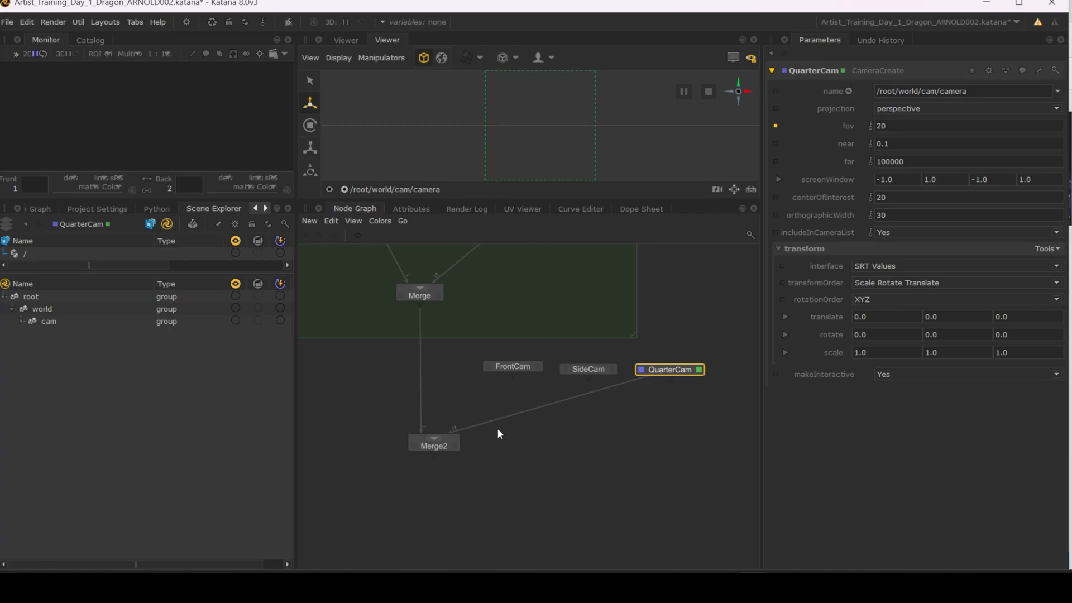
View the scene from Merge2, then pull back and orbit QuarterCam to bring the whole dragon into a three-quarter view.
click(414, 446)
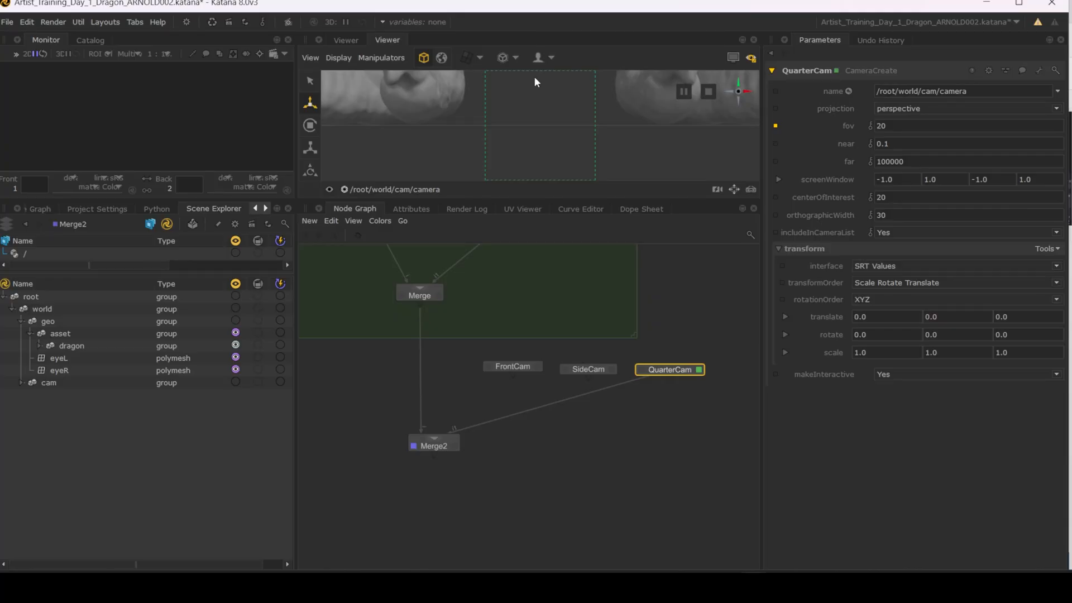
alt+right_drag(642, 128, 461, 107)
key(space)
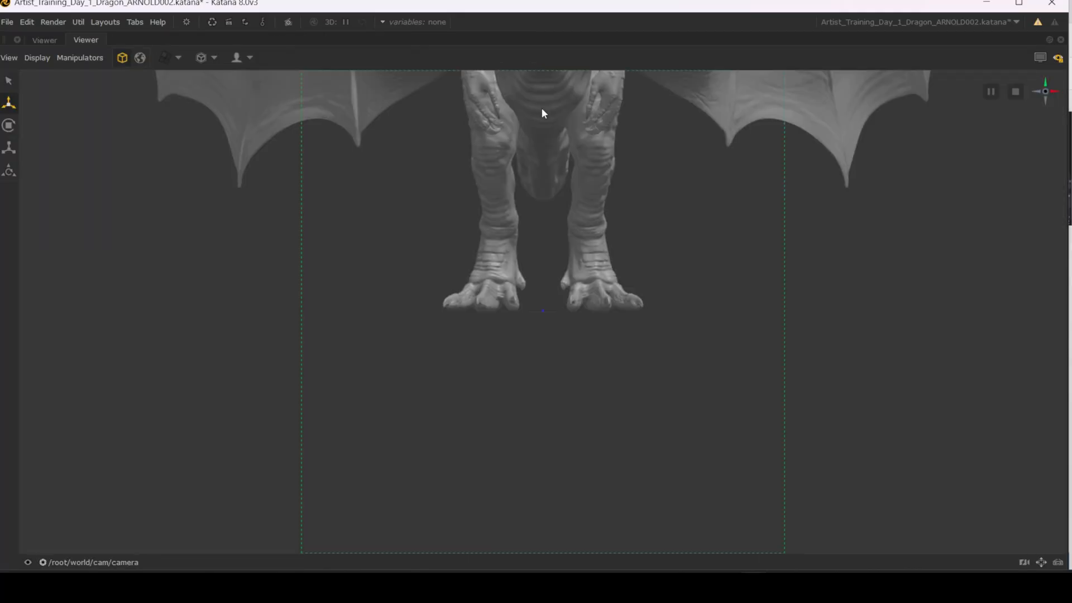
alt+right_drag(706, 246, 666, 205)
alt+middle_drag(666, 206, 663, 227)
alt+drag(664, 227, 570, 260)
alt+right_drag(592, 265, 659, 307)
alt+middle_drag(576, 223, 574, 284)
alt+drag(555, 281, 595, 273)
alt+middle_drag(595, 273, 585, 301)
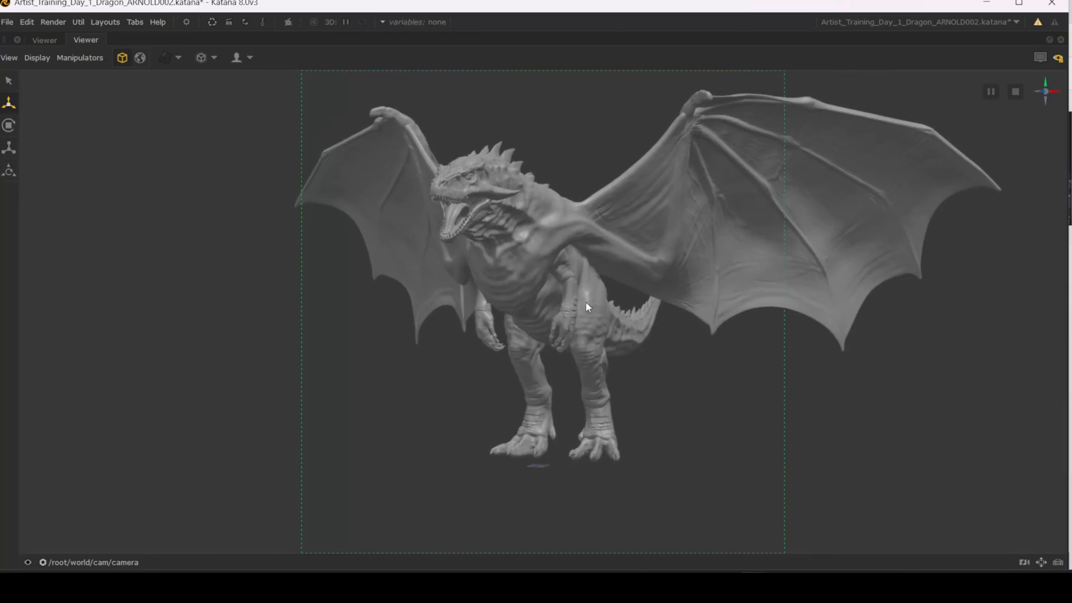
Move QuarterCam closer and orbit slightly toward the front so the dragon's body fills the height of the frame.
alt+right_drag(585, 302, 608, 314)
alt+drag(530, 293, 536, 268)
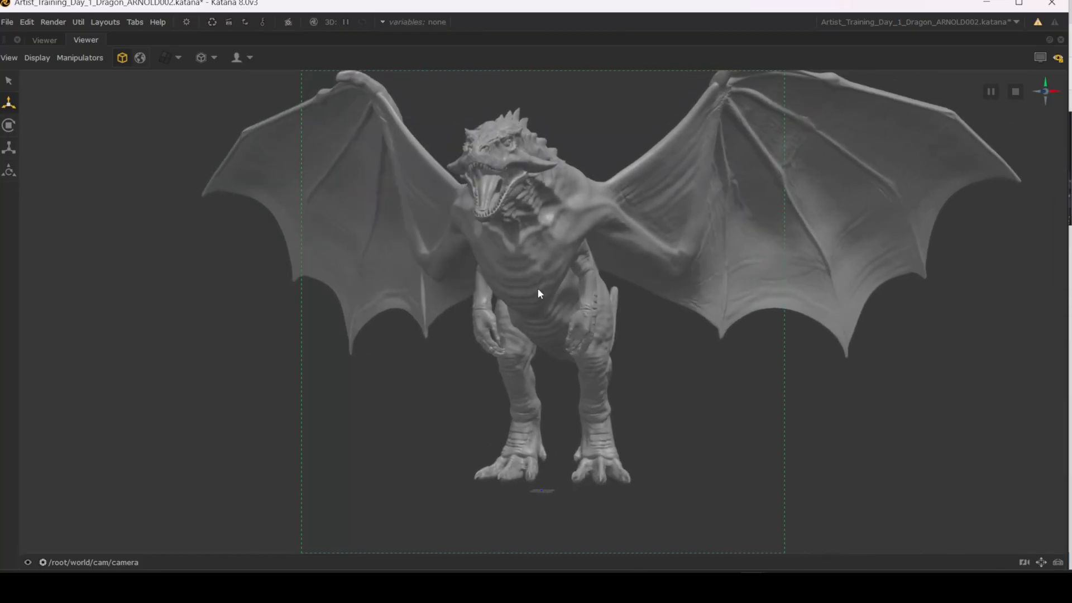
alt+middle_drag(536, 268, 537, 275)
alt+right_drag(538, 275, 551, 279)
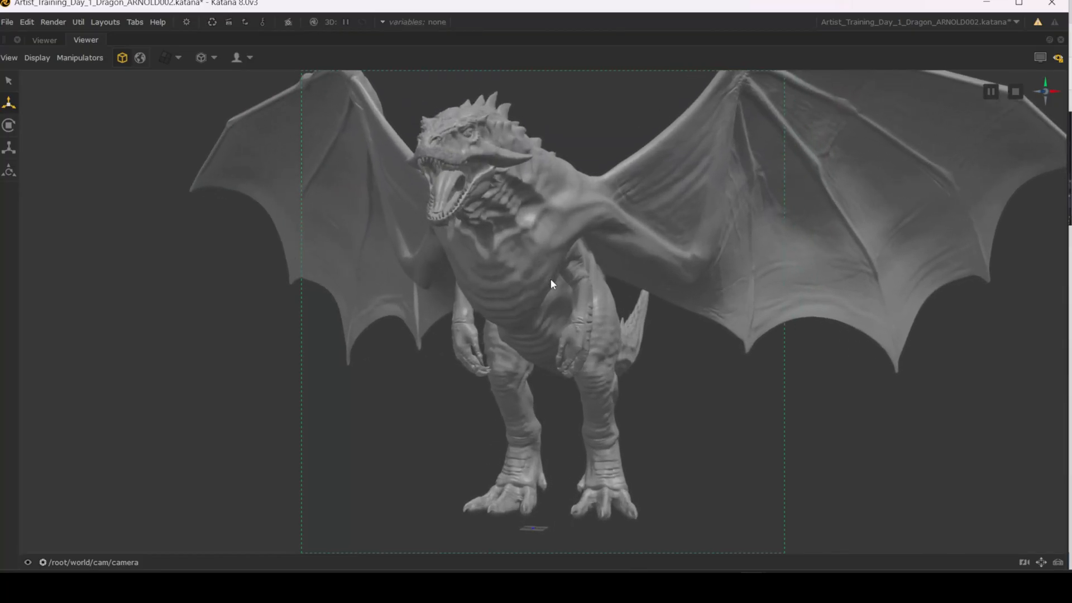
alt+drag(550, 279, 528, 278)
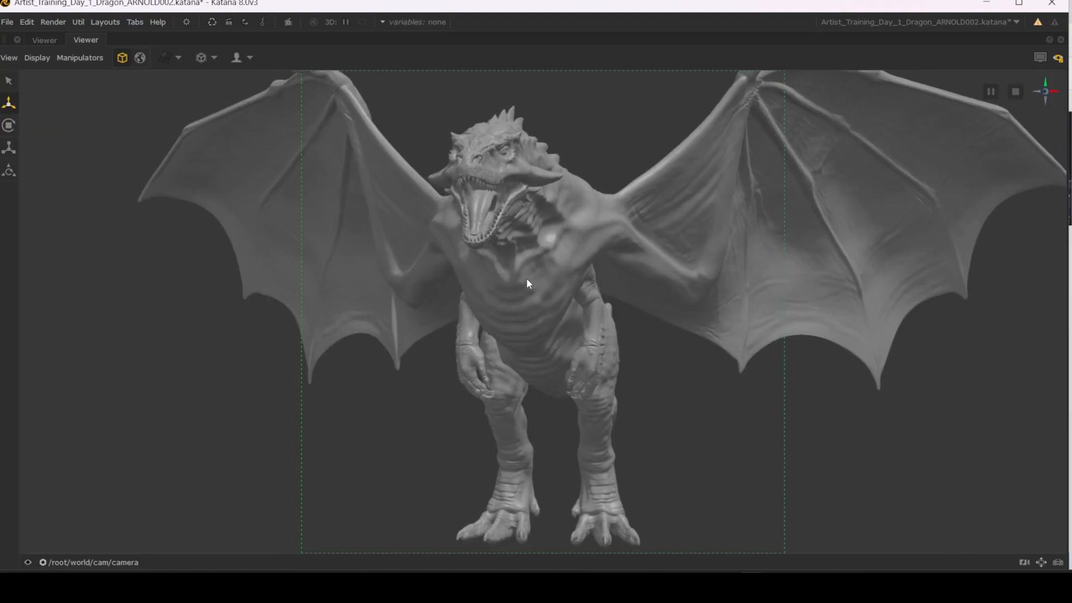
key(space)
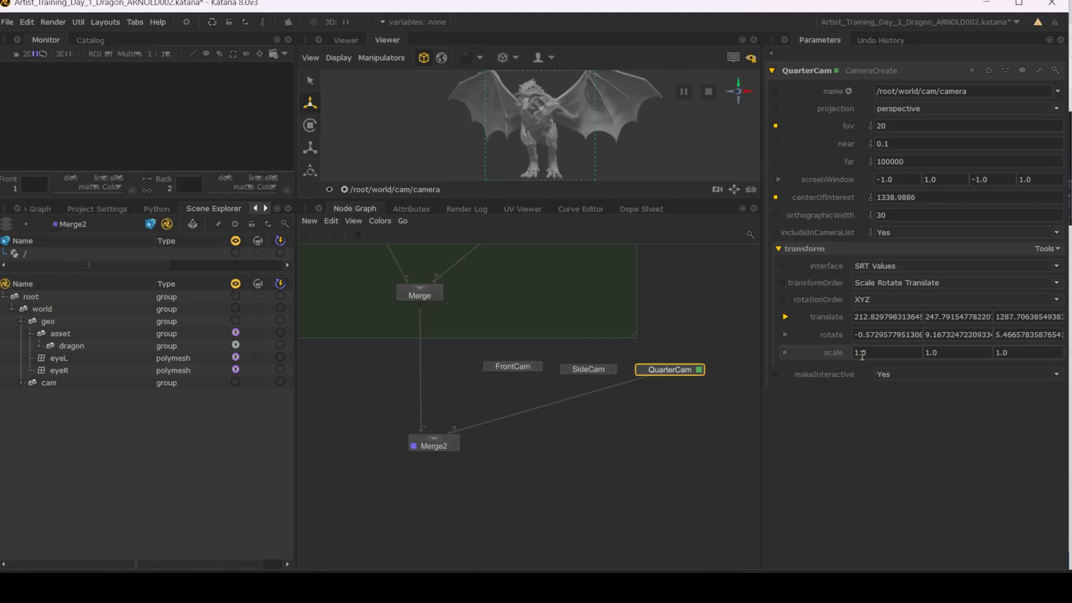
Turn off makeInteractive on QuarterCam, disconnect it from Merge2 and line up the camera nodes.
click(896, 373)
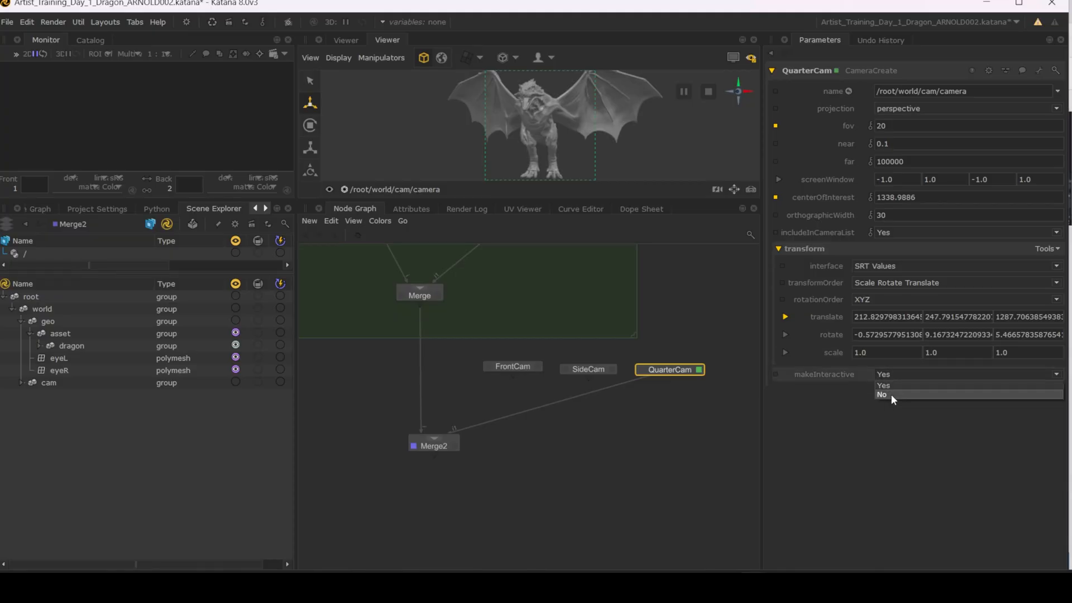
click(891, 394)
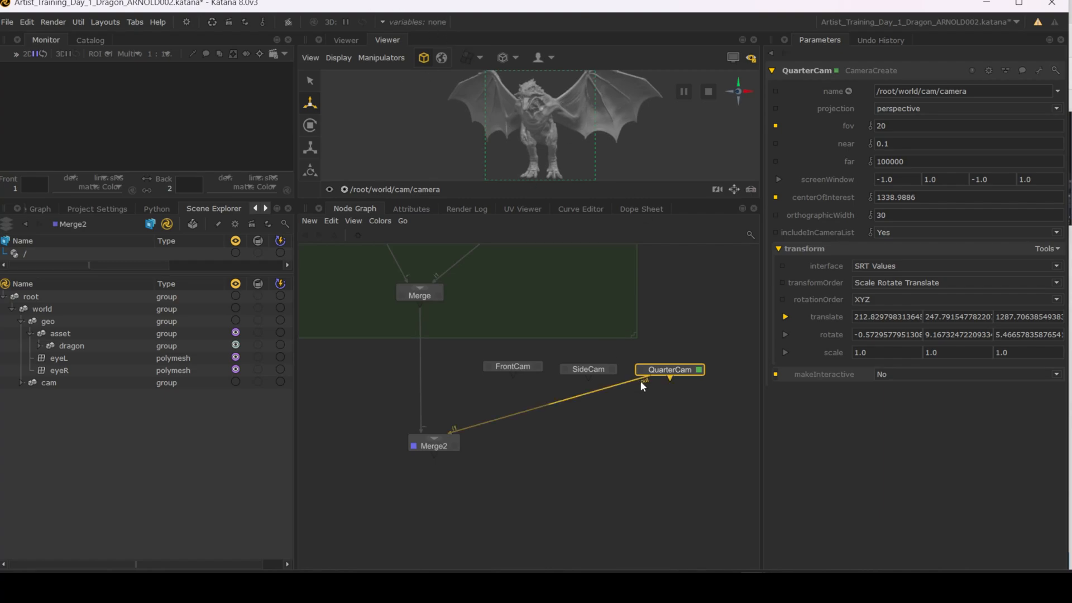
drag(638, 379, 521, 407)
click(593, 369)
click(612, 367)
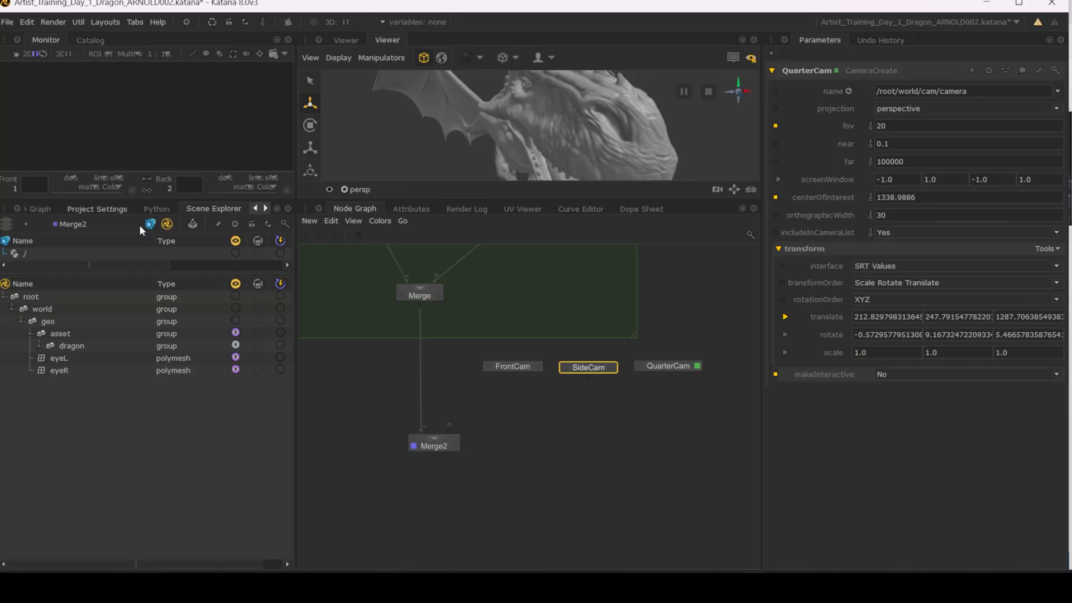
Add a VariableSwitch node below the three camera nodes.
click(624, 412)
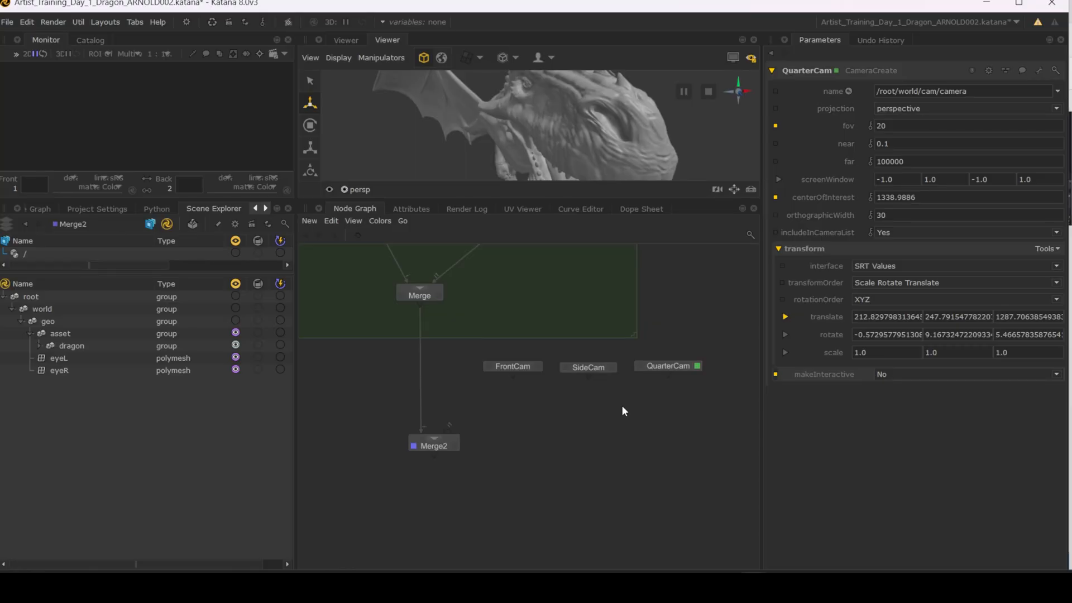
key(Tab)
text(v)
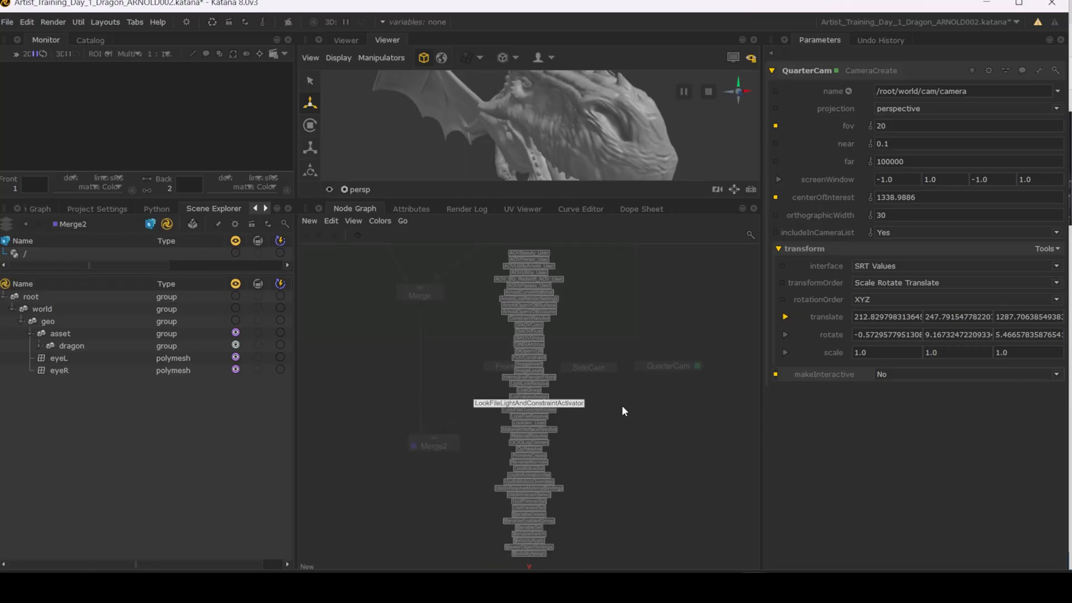
text(ar)
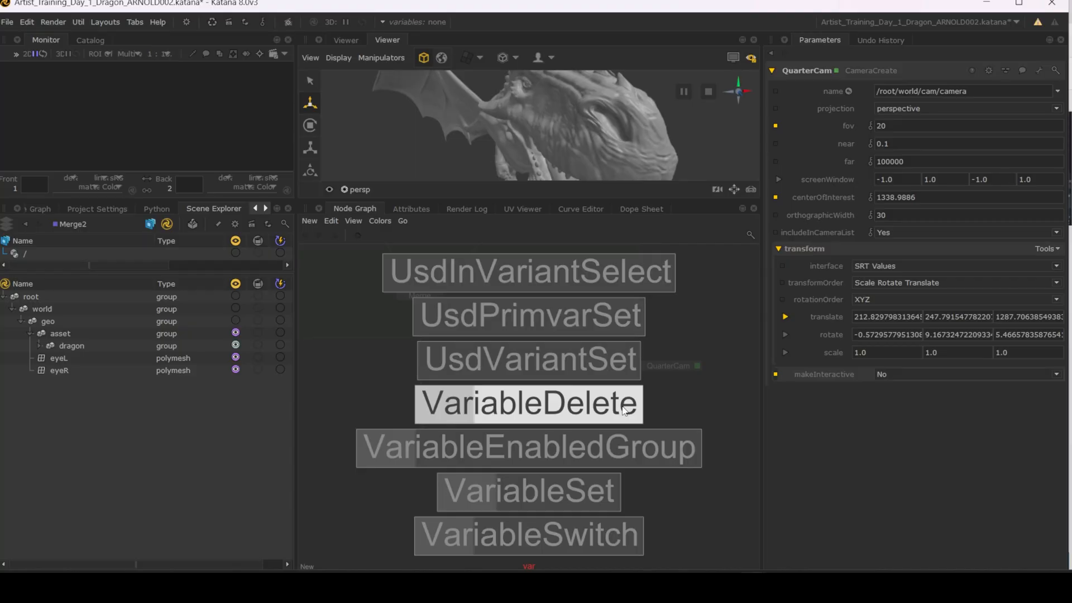
click(594, 536)
click(591, 411)
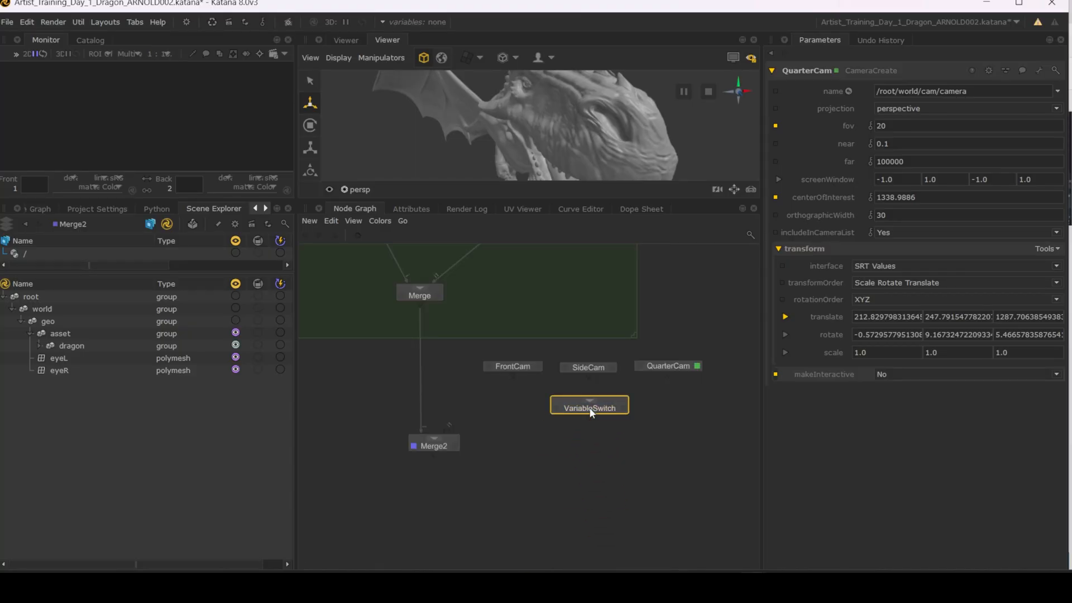
Add input ports to the VariableSwitch and connect FrontCam to i0, SideCam to i1 and QuarterCam to i2.
scroll(592, 413, up, 3)
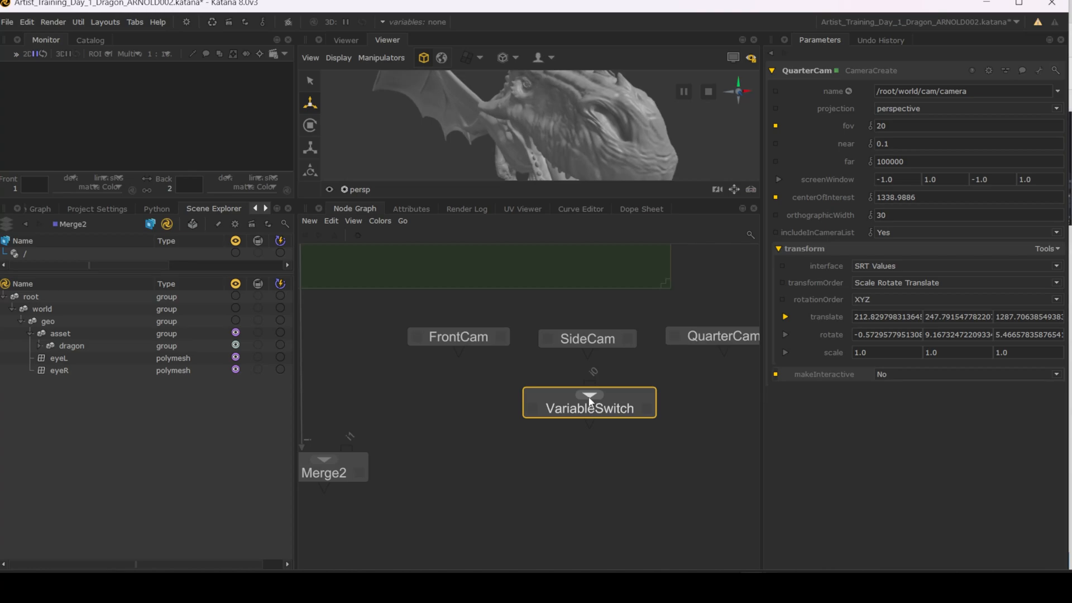
click(589, 397)
click(589, 397)
drag(456, 353, 534, 374)
mouse_move(588, 353)
mouse_down()
mouse_move(592, 385)
mouse_move(593, 373)
mouse_up()
middle_drag(683, 353, 639, 362)
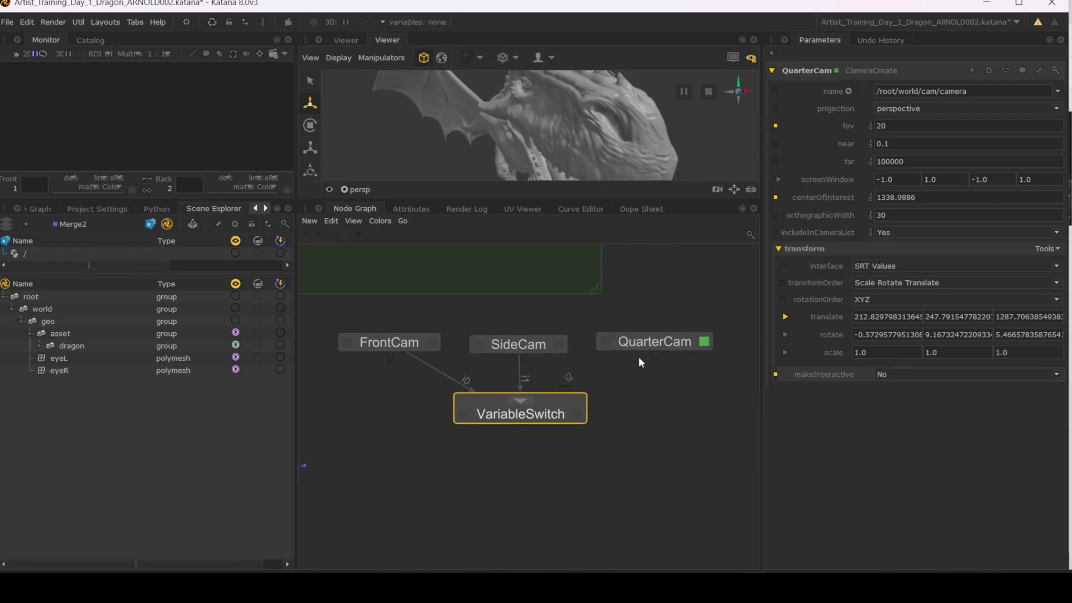
drag(638, 361, 574, 398)
Set the VariableSwitch's variable name to camera, with its patterns expanded and the Project Settings shown.
click(579, 416)
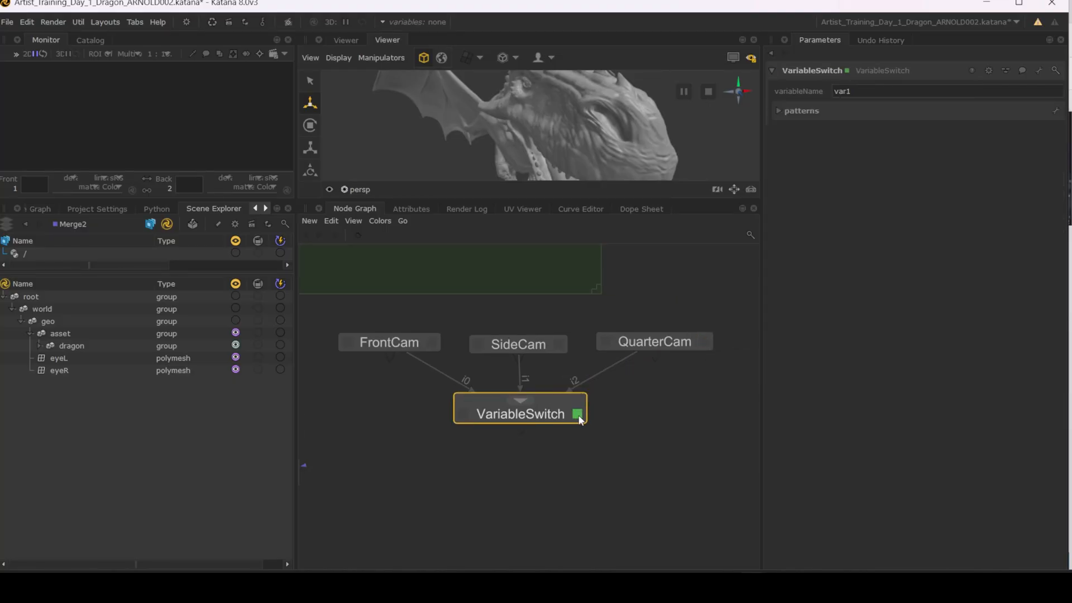
click(782, 110)
click(116, 209)
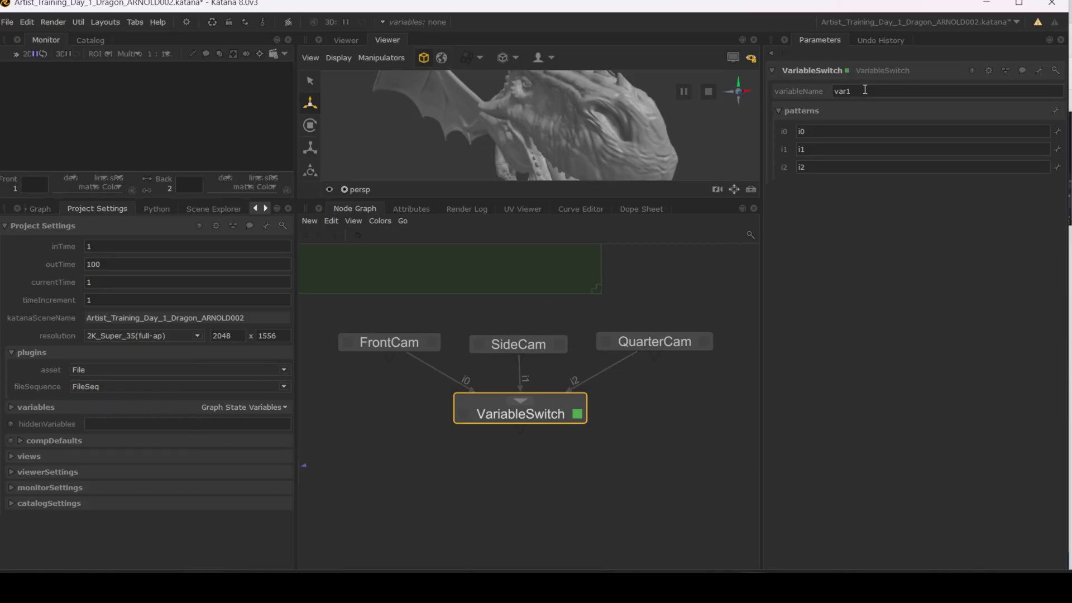
drag(865, 90, 812, 82)
text(camera)
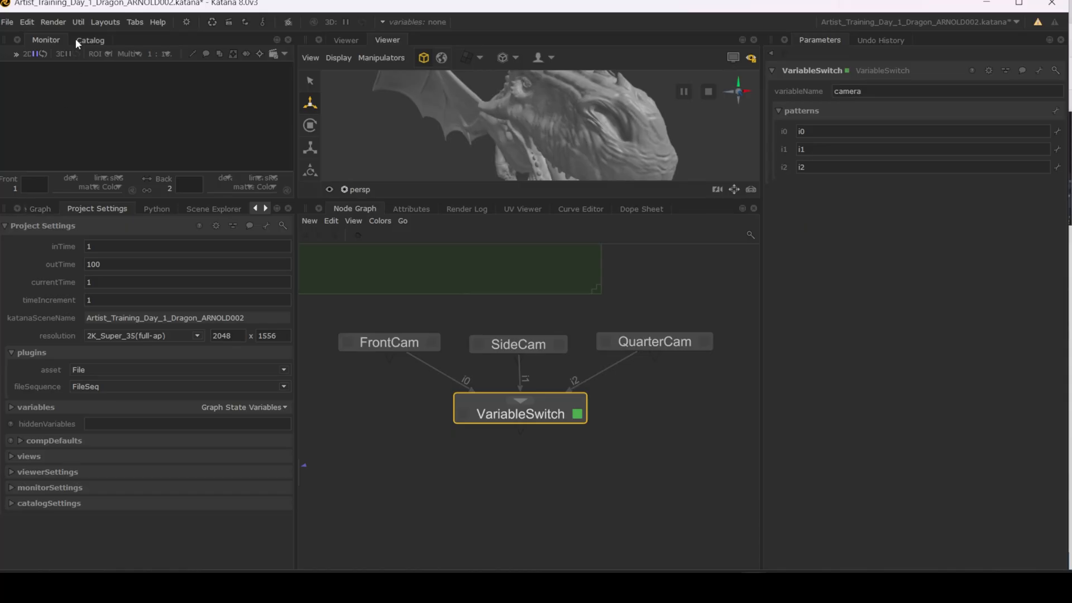
click(132, 21)
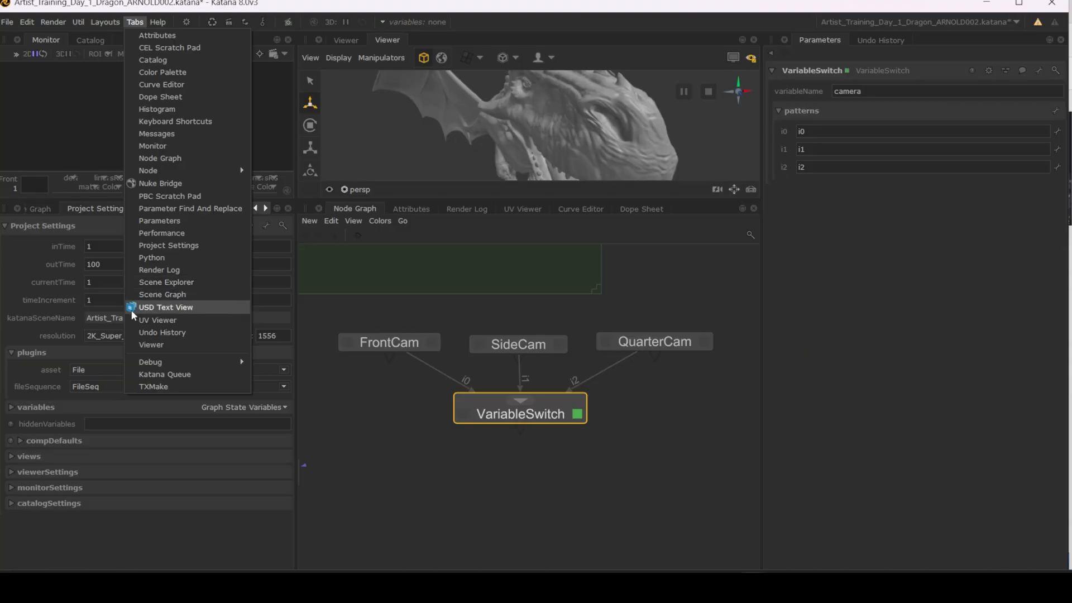
click(19, 206)
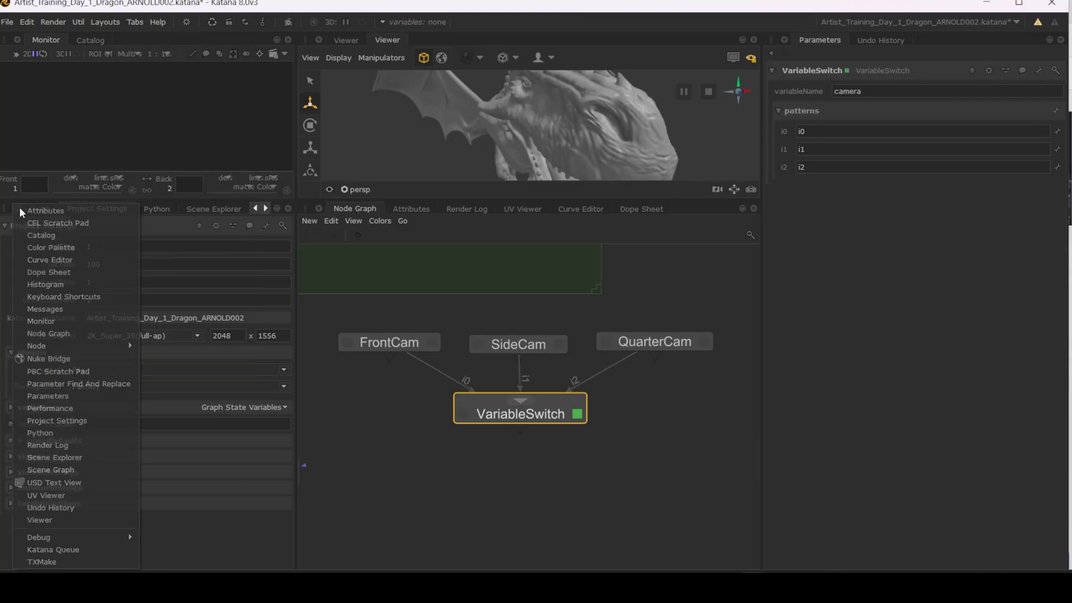
click(320, 208)
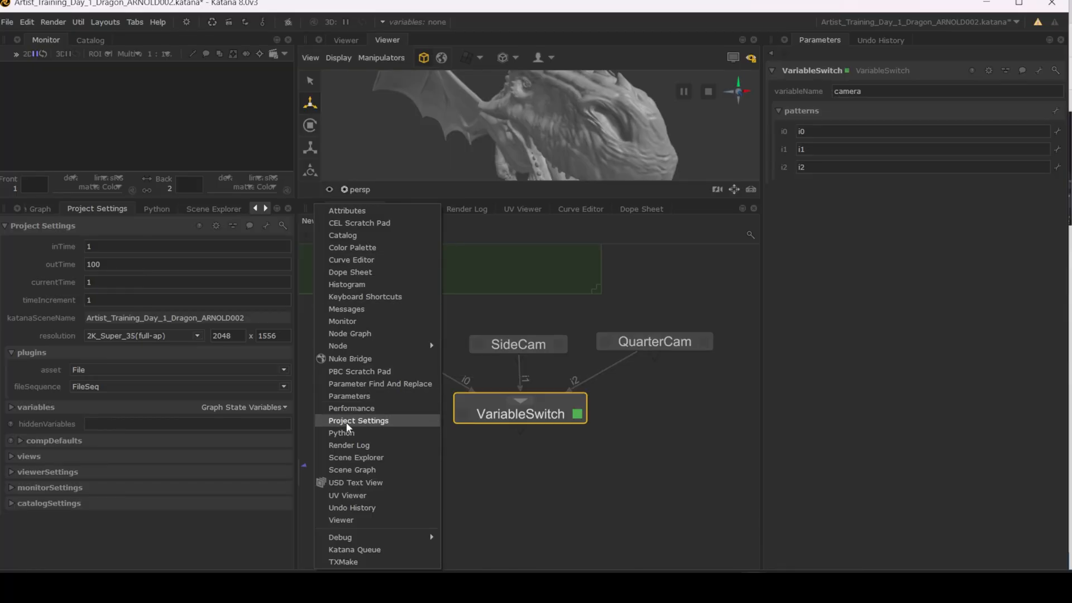
click(15, 209)
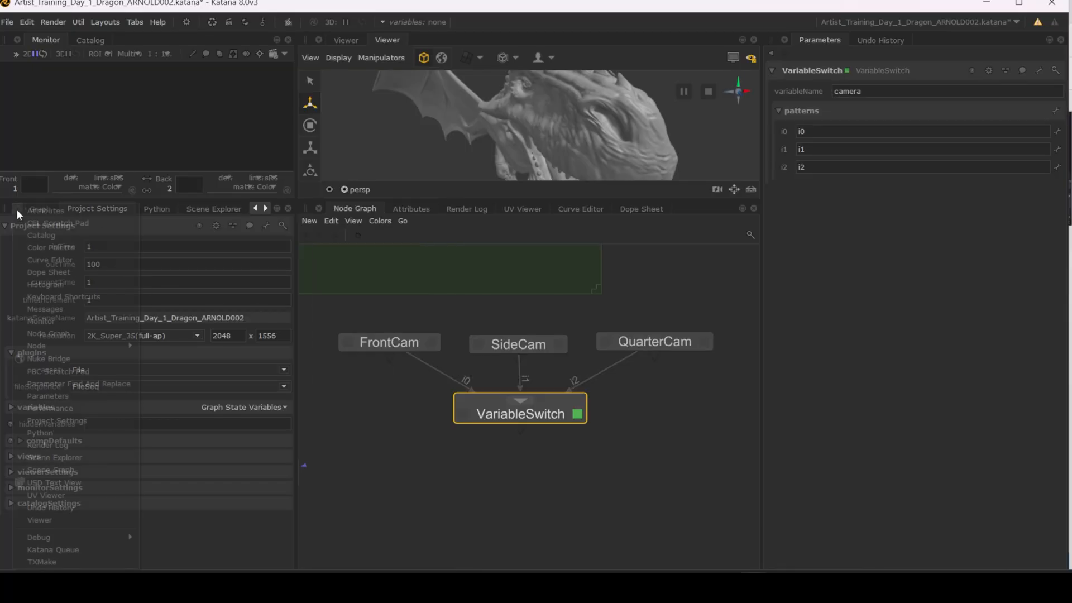
click(19, 209)
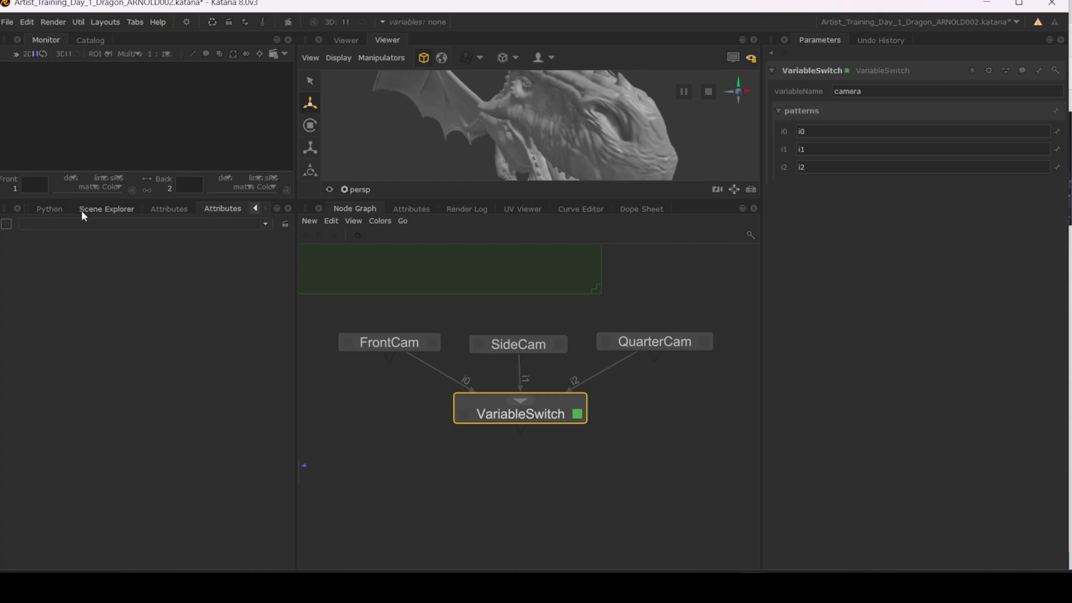
click(255, 209)
click(94, 208)
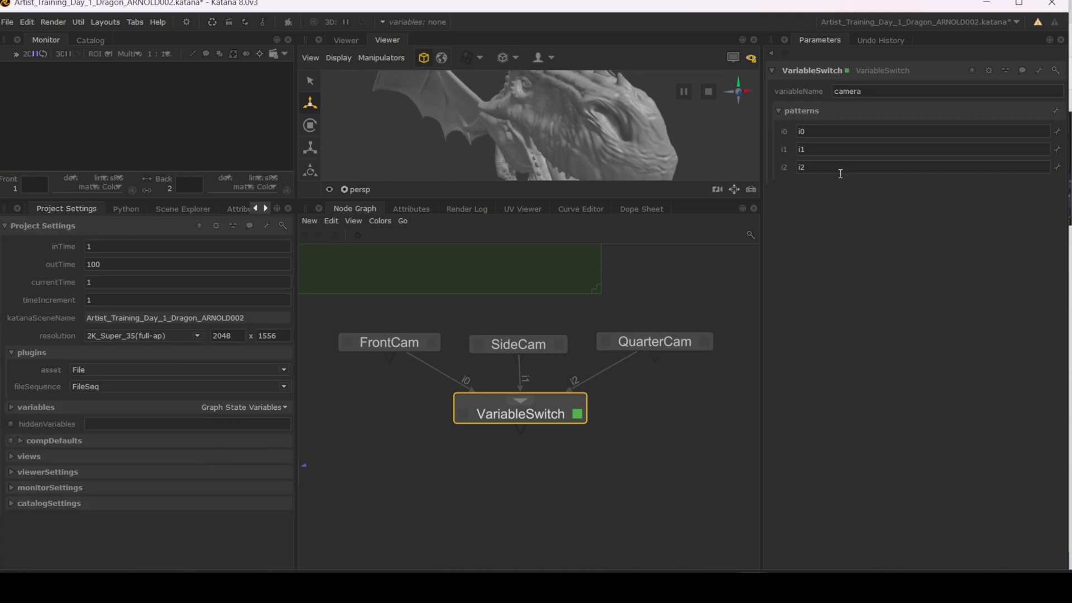
Rename the VariableSwitch patterns i0, i1 and i2 to front, side and quarter respectively.
right_click(1057, 131)
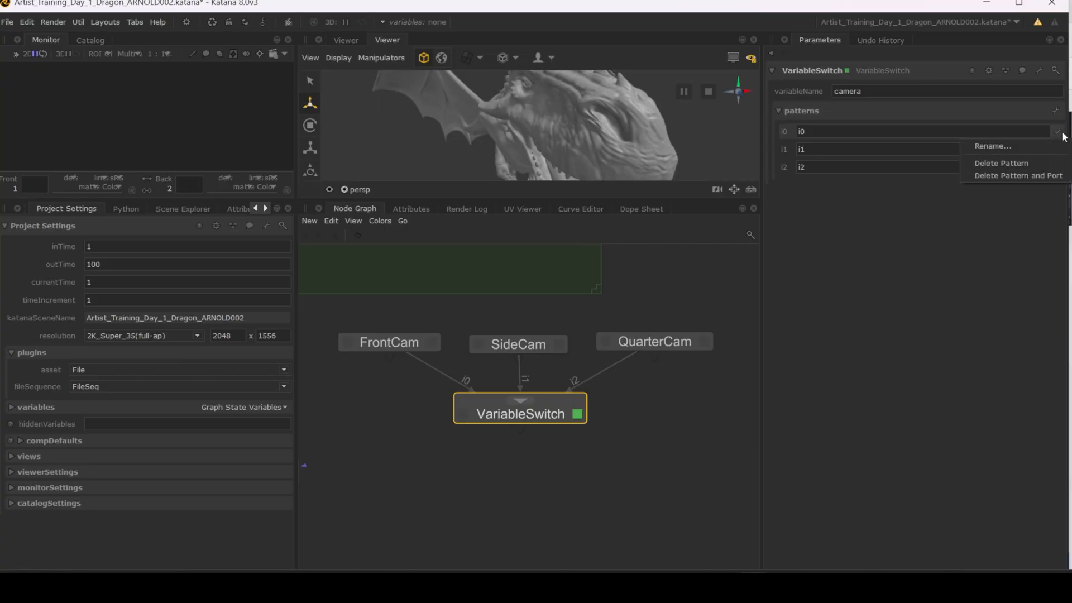
click(997, 146)
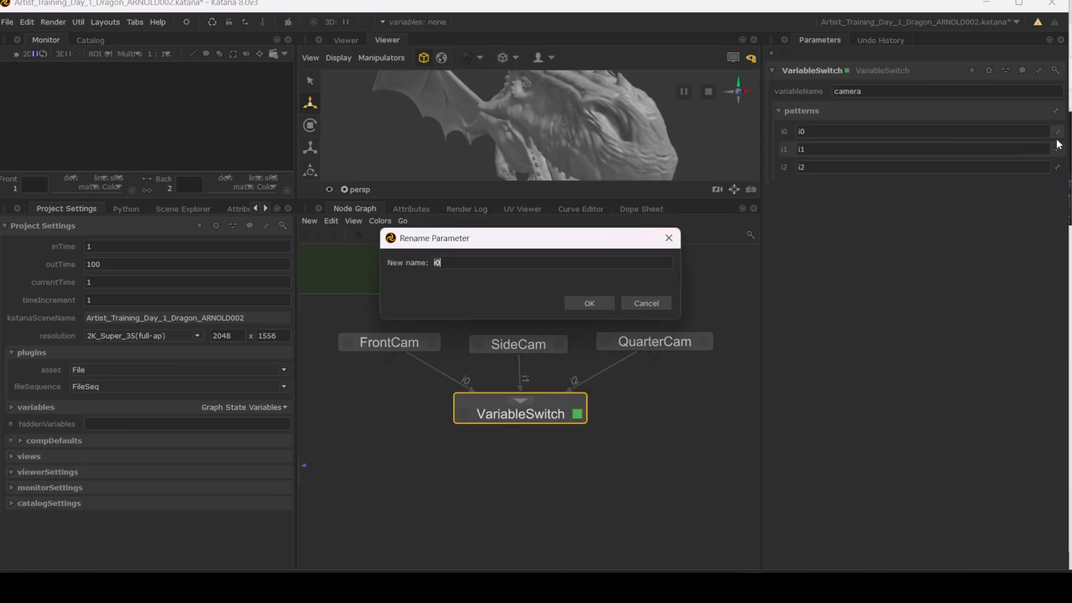
text(front)
click(589, 303)
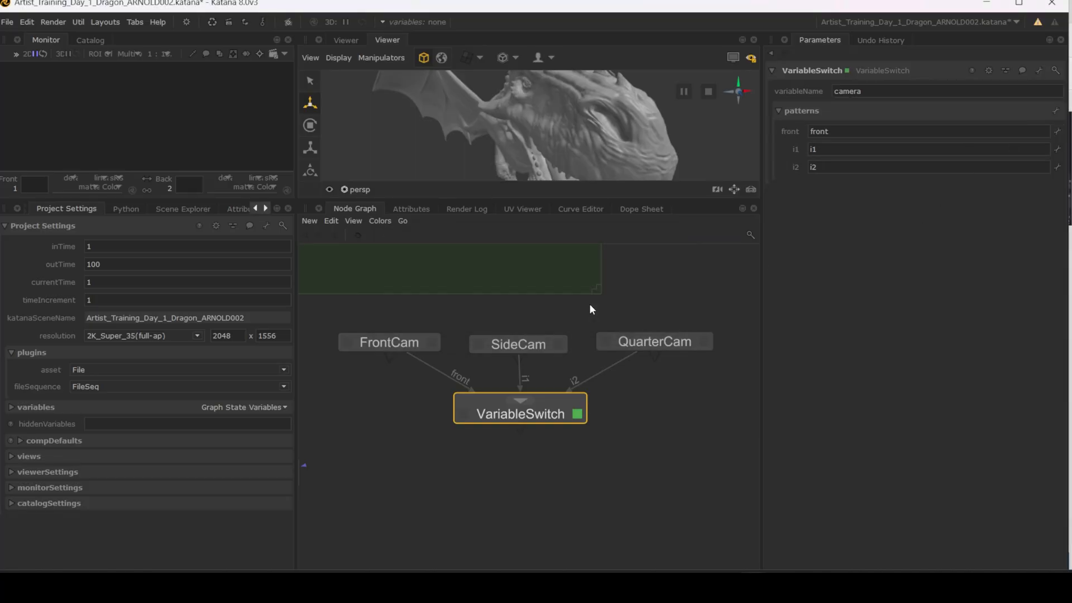
right_click(1057, 149)
click(1026, 162)
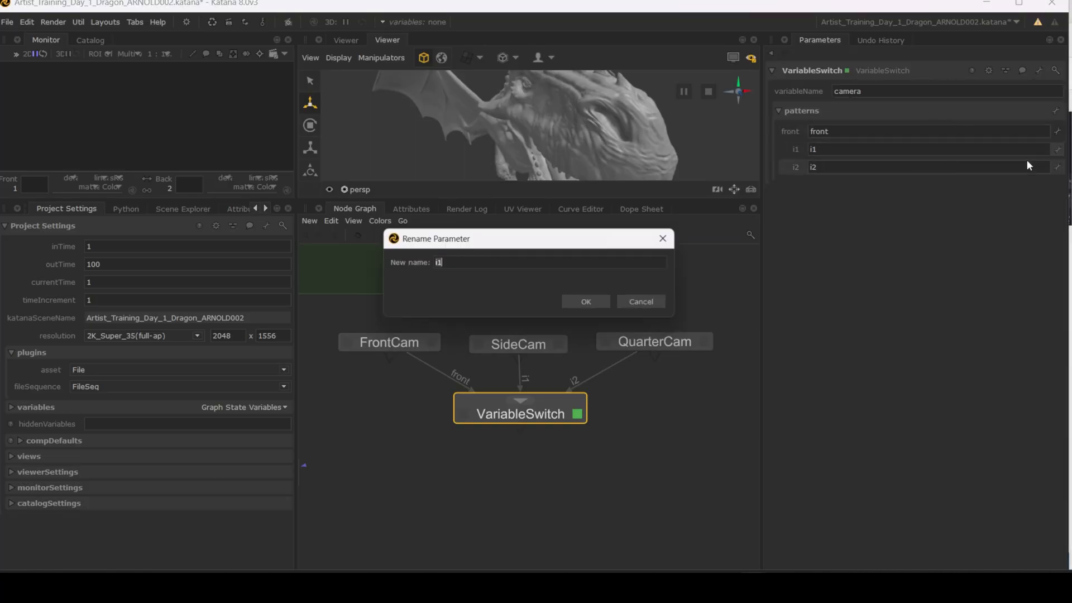
text(side)
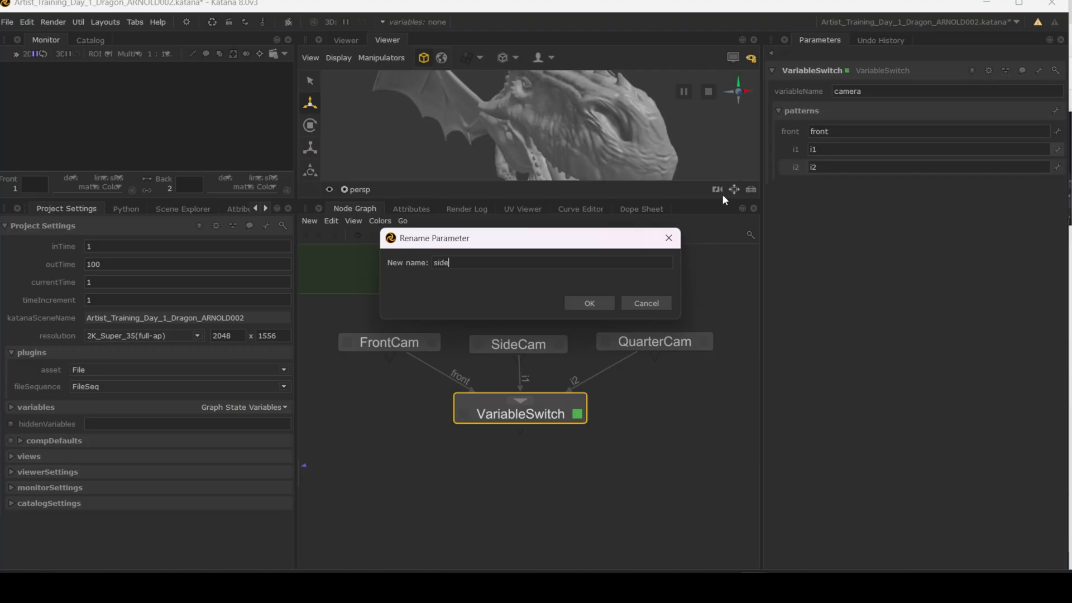
click(583, 305)
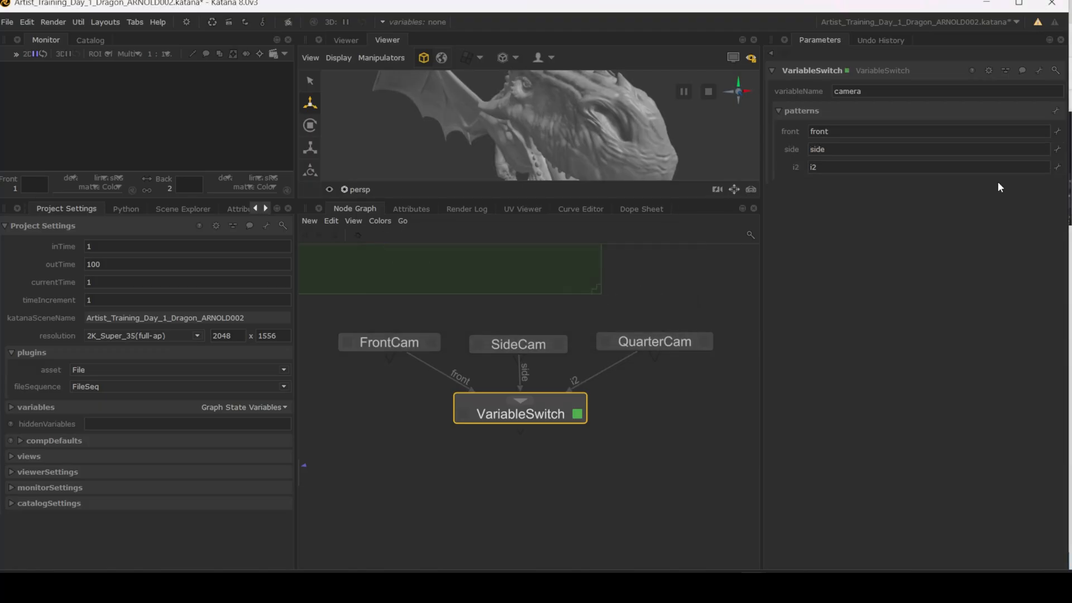
right_click(1061, 172)
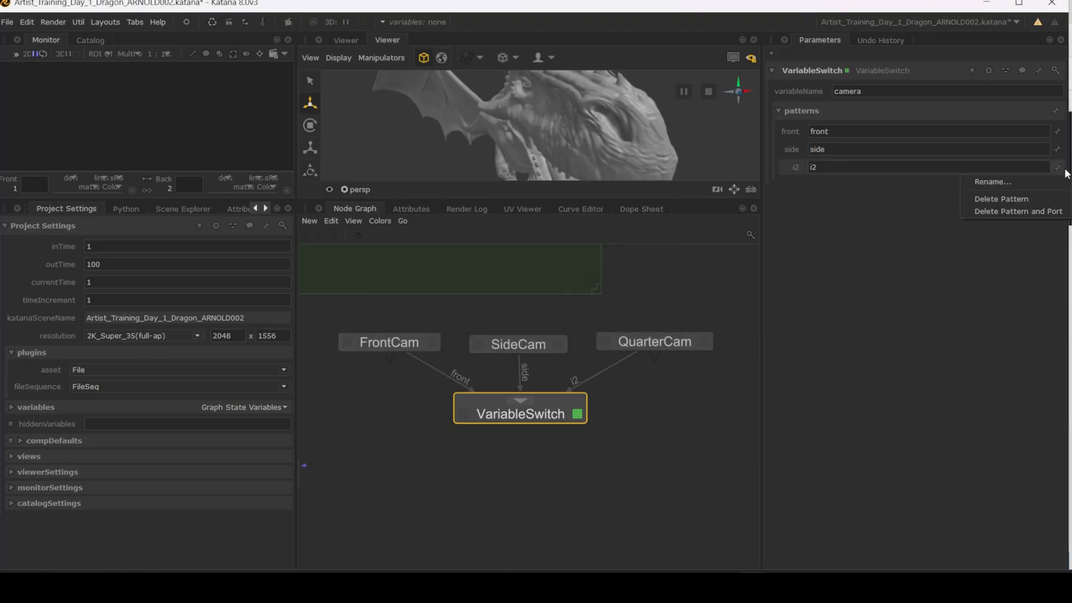
click(1027, 182)
text(quarter)
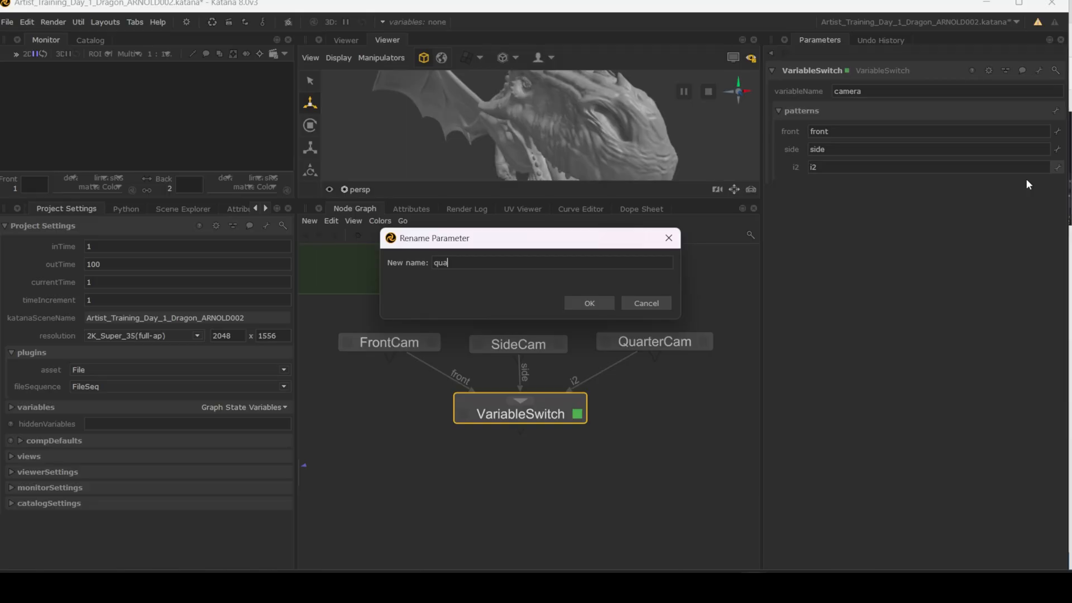
click(598, 304)
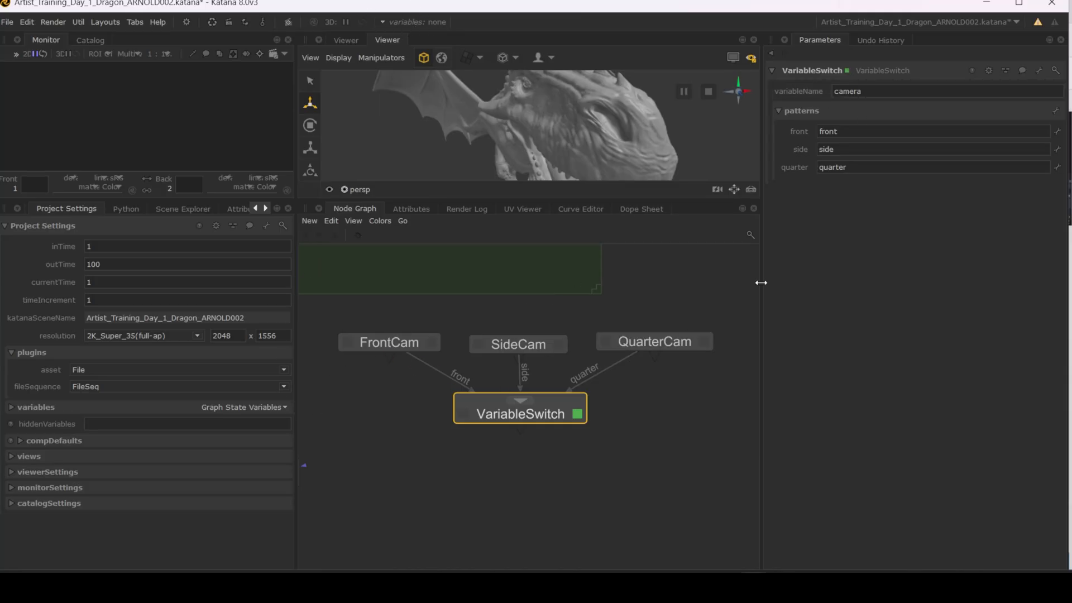
Add a graph state variable to the project settings and rename it camera.
click(258, 408)
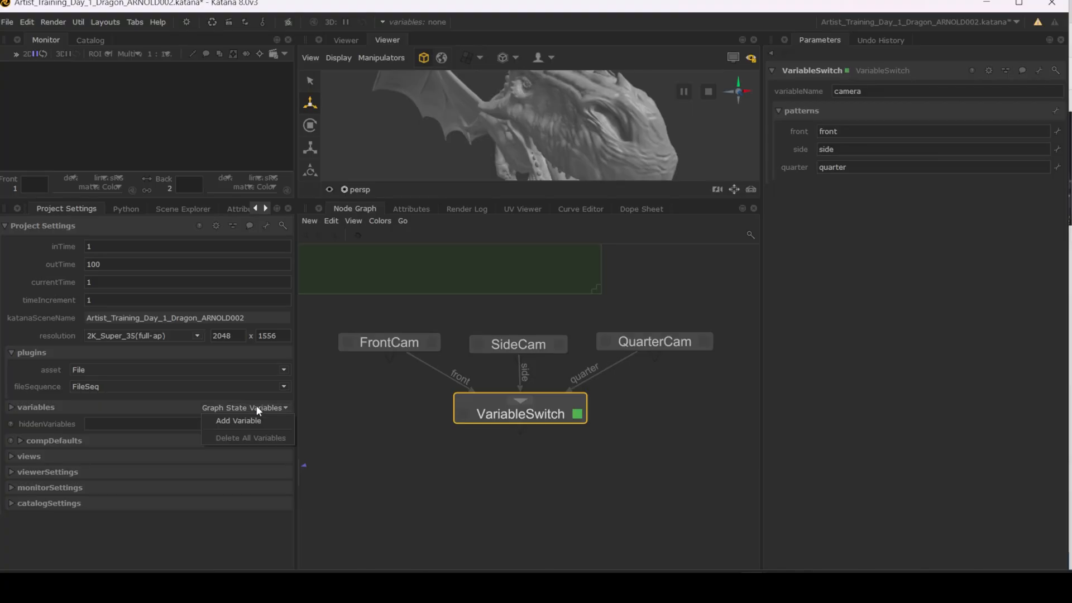
click(12, 407)
click(13, 407)
click(12, 407)
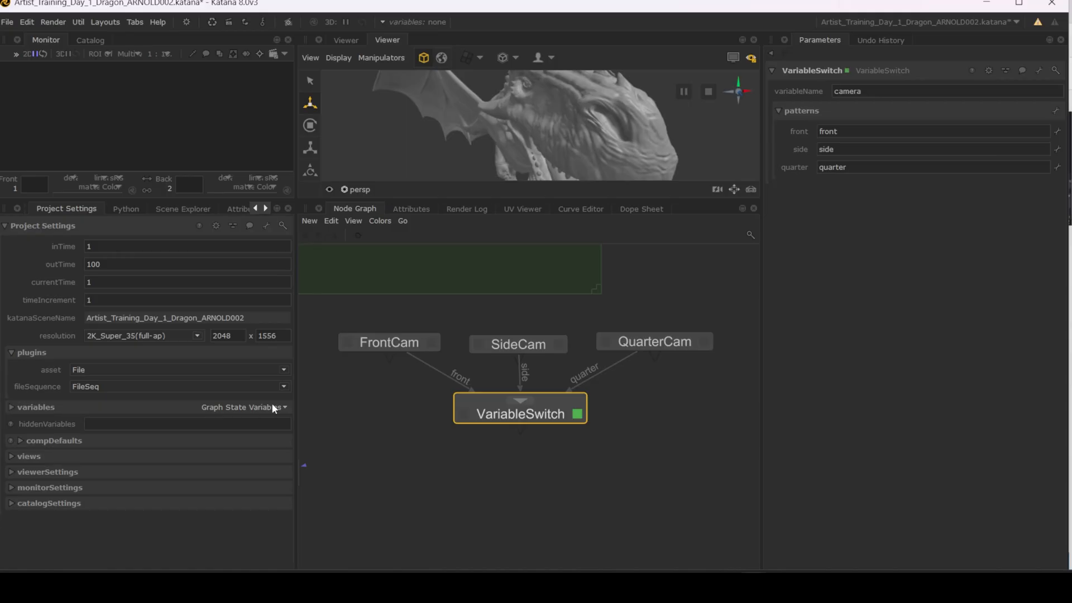
click(256, 408)
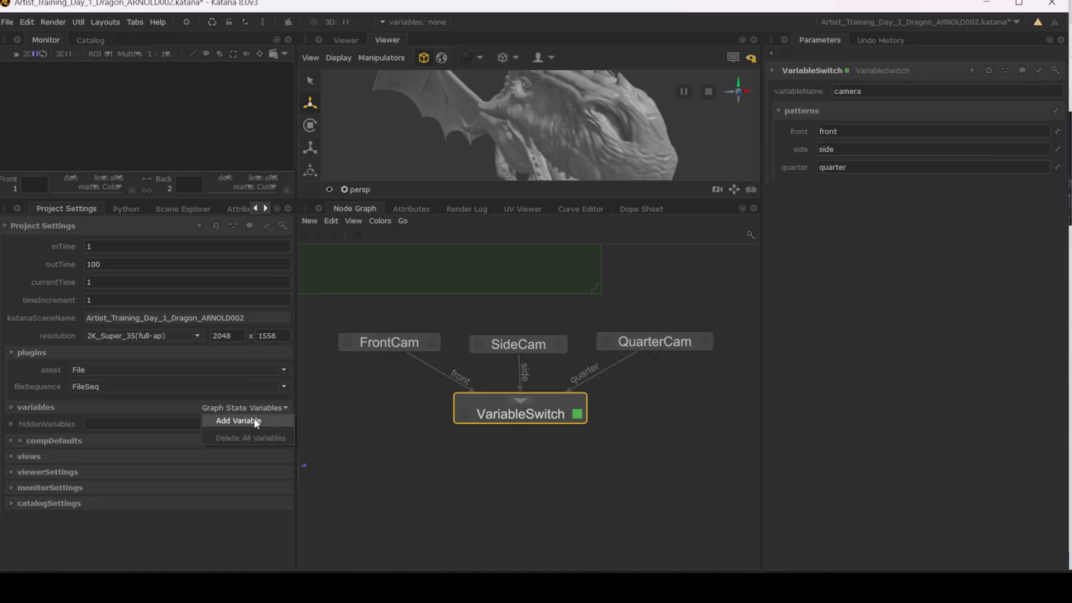
click(256, 422)
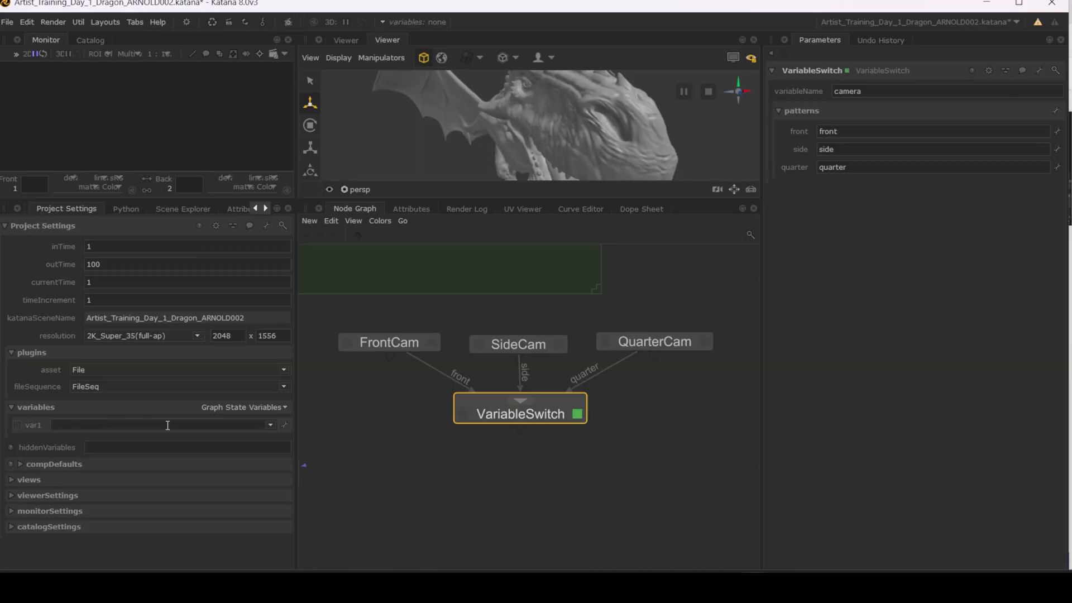
click(284, 427)
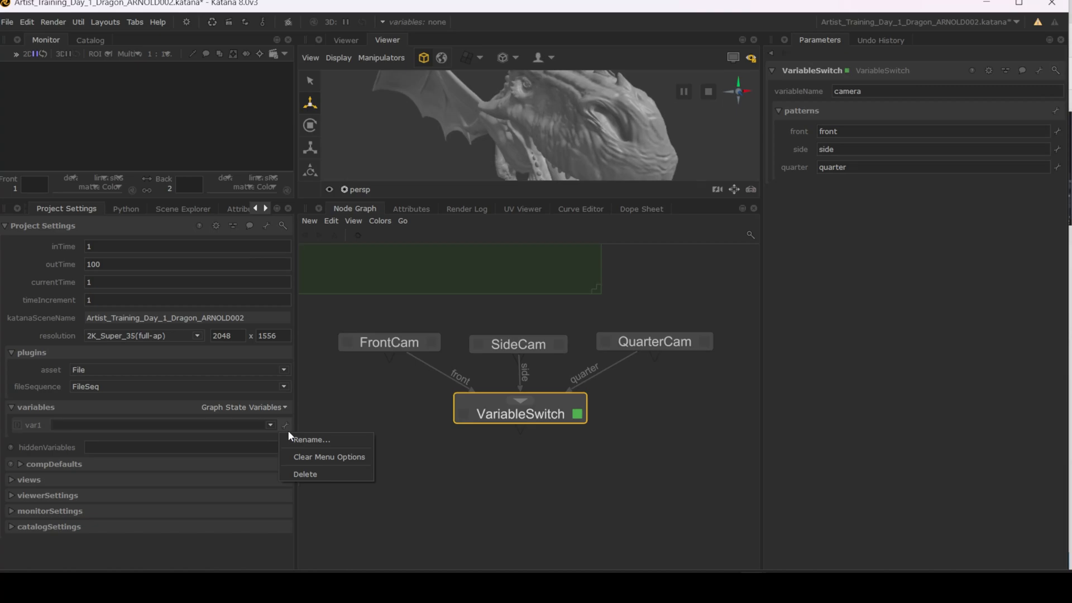
click(297, 439)
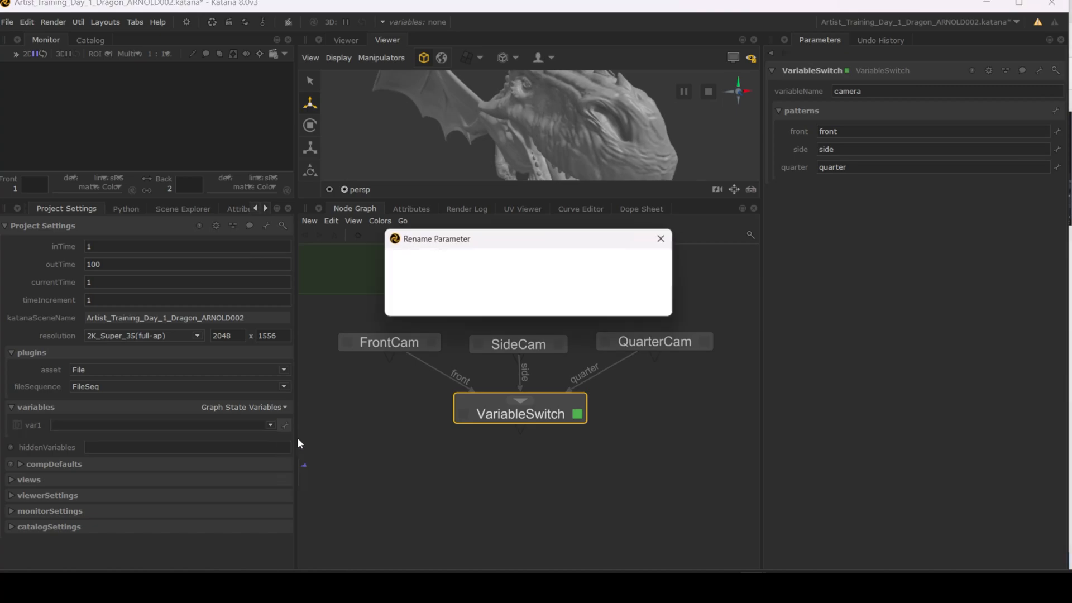
text(camera)
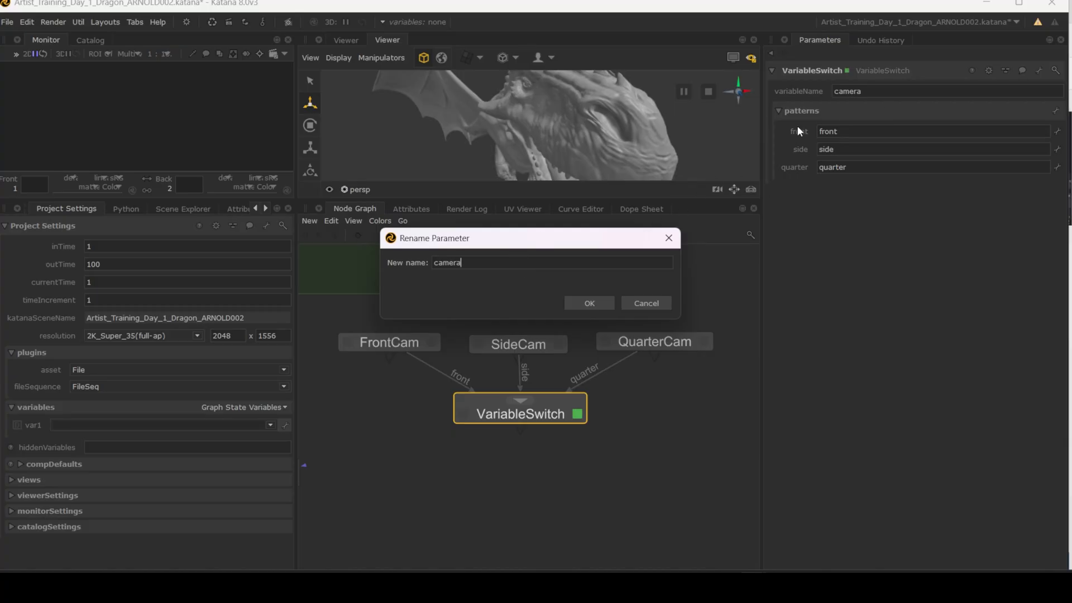
click(596, 305)
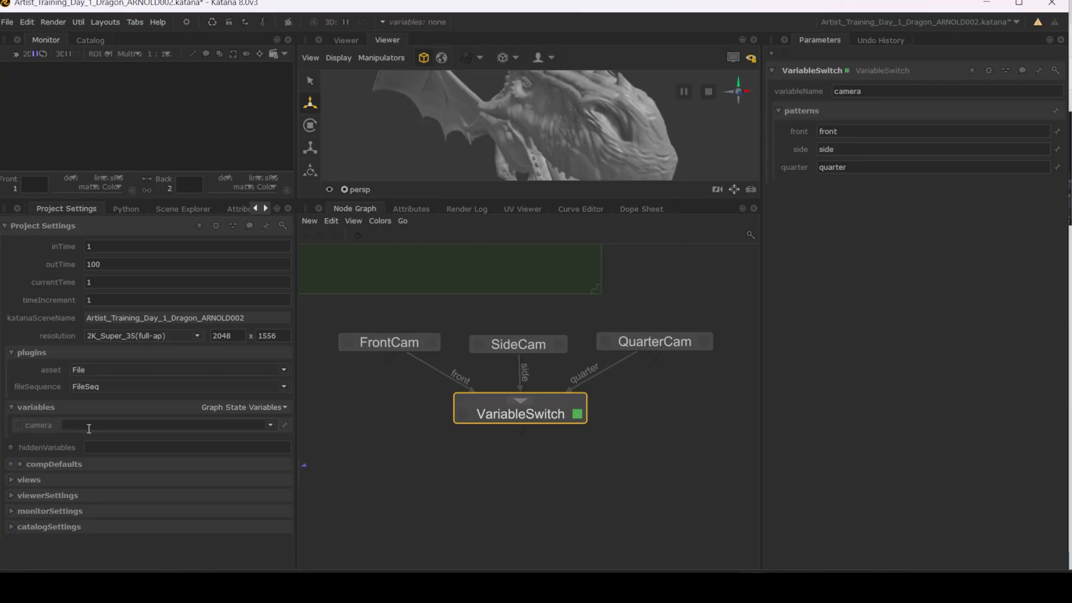
Enter front as the camera variable's value and check its options in the global graph state variables.
text(fron)
text(t)
key(Return)
click(454, 25)
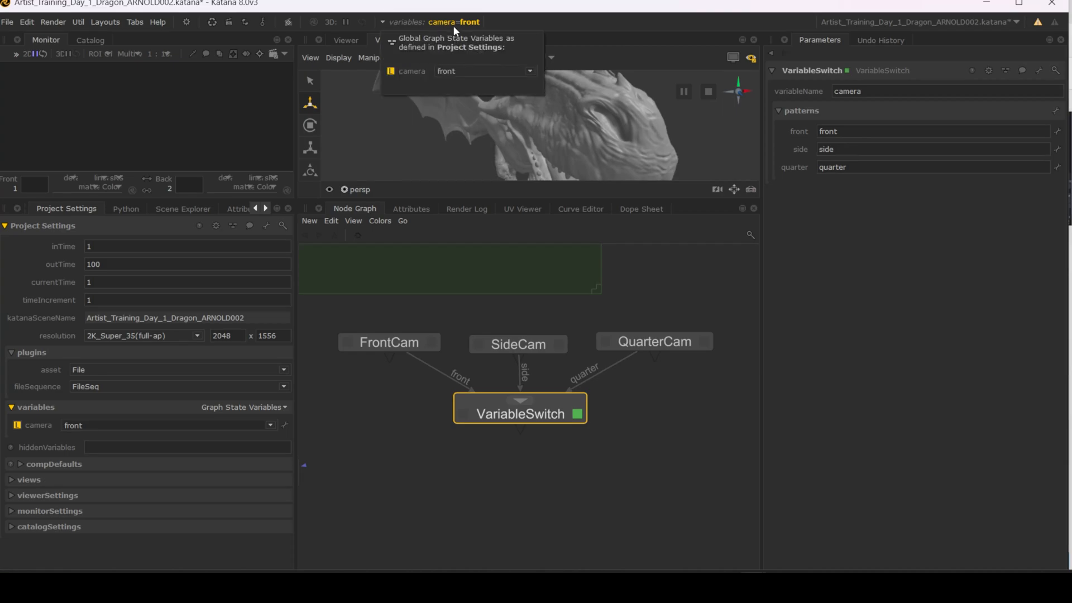
click(476, 68)
click(491, 72)
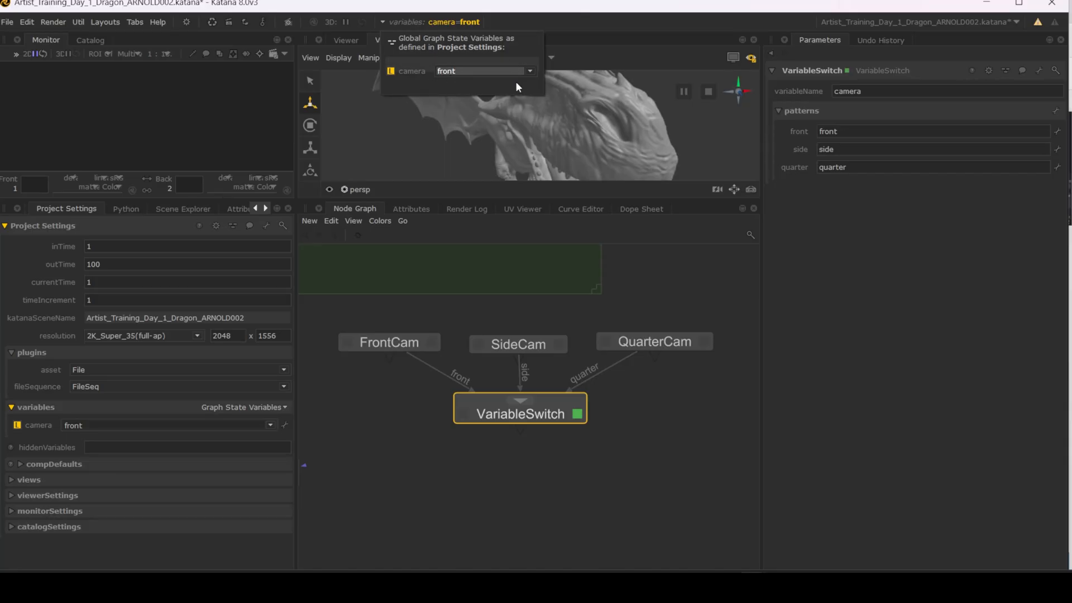
Replace the camera variable's value with side and check the options offered in the global graph state variables.
click(103, 426)
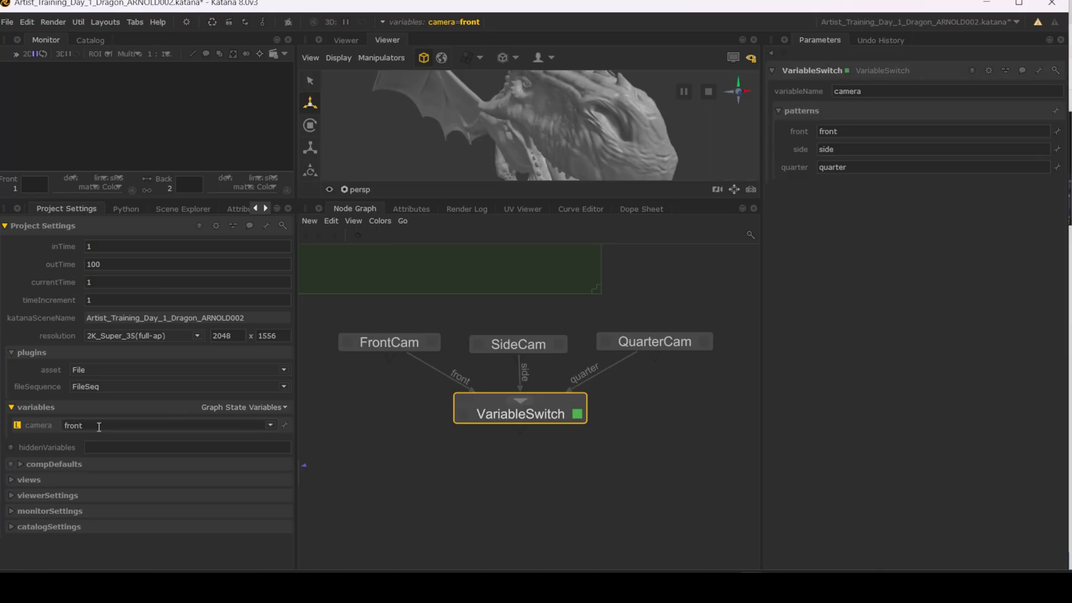
drag(99, 427, 18, 426)
key(BackSpace)
text(side)
key(Return)
click(440, 24)
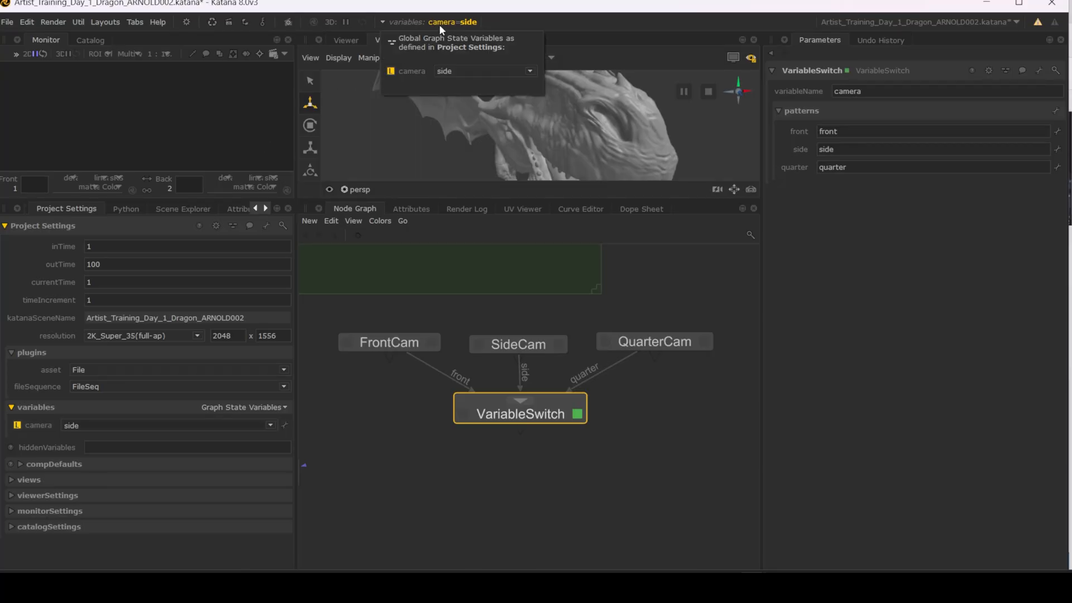
click(470, 70)
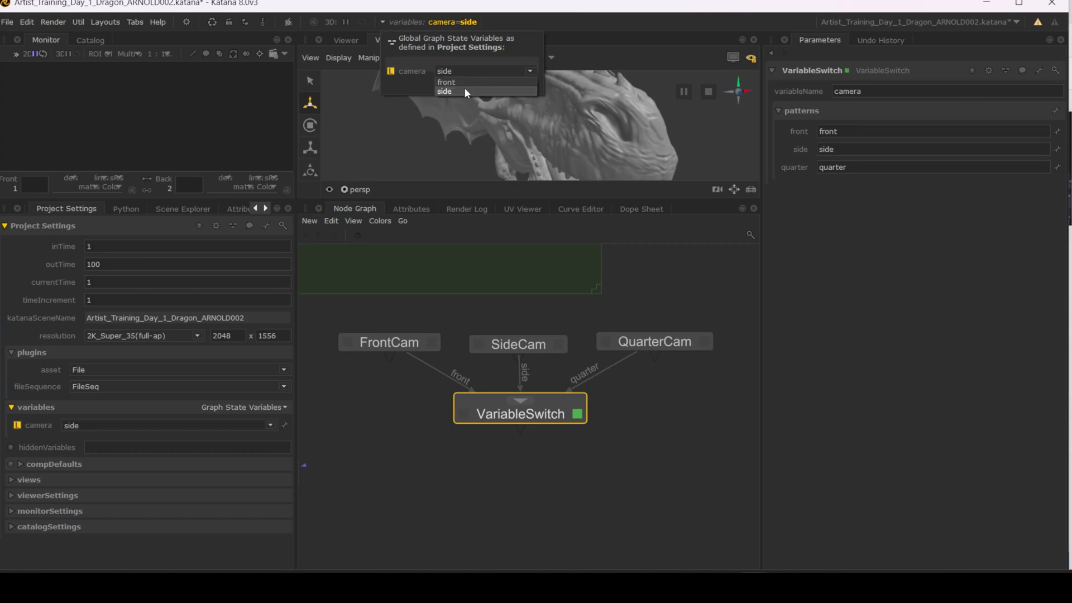
click(126, 422)
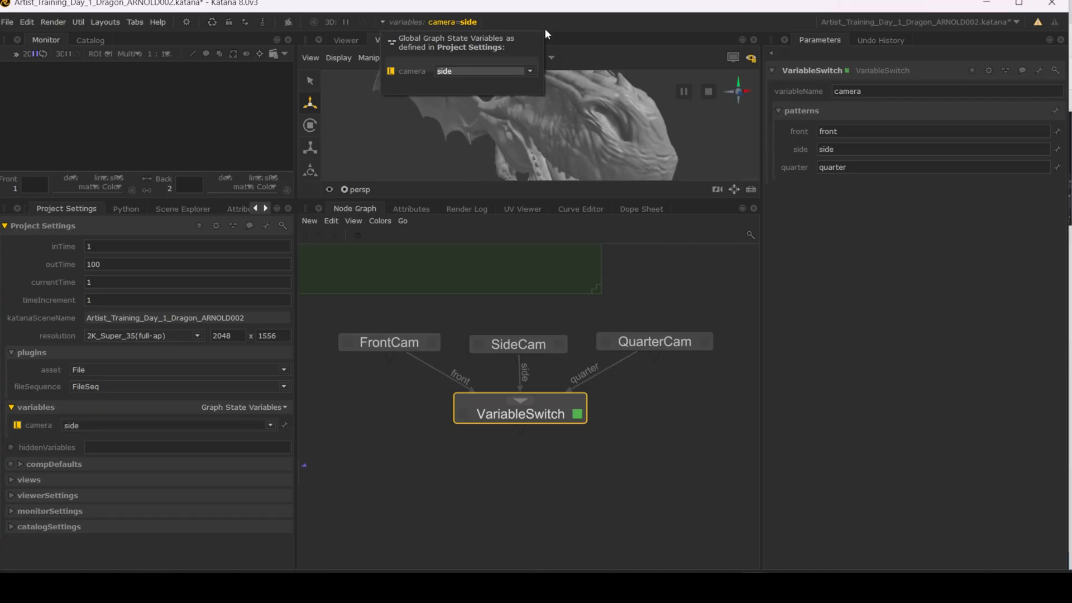
Replace the camera variable's value with quarter in the project settings.
click(89, 431)
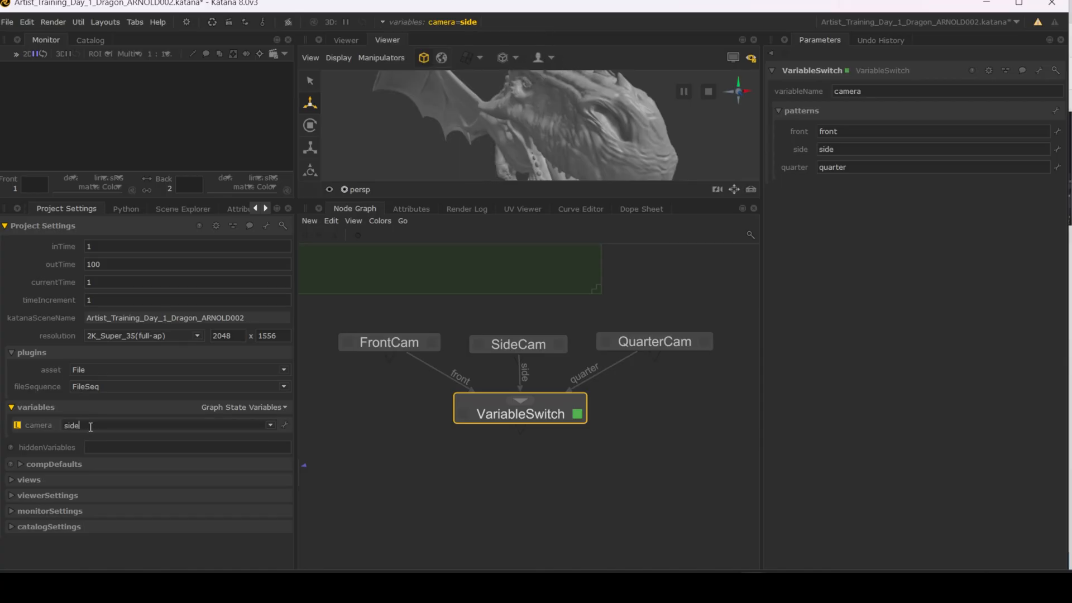
drag(89, 426, 54, 424)
key(BackSpace)
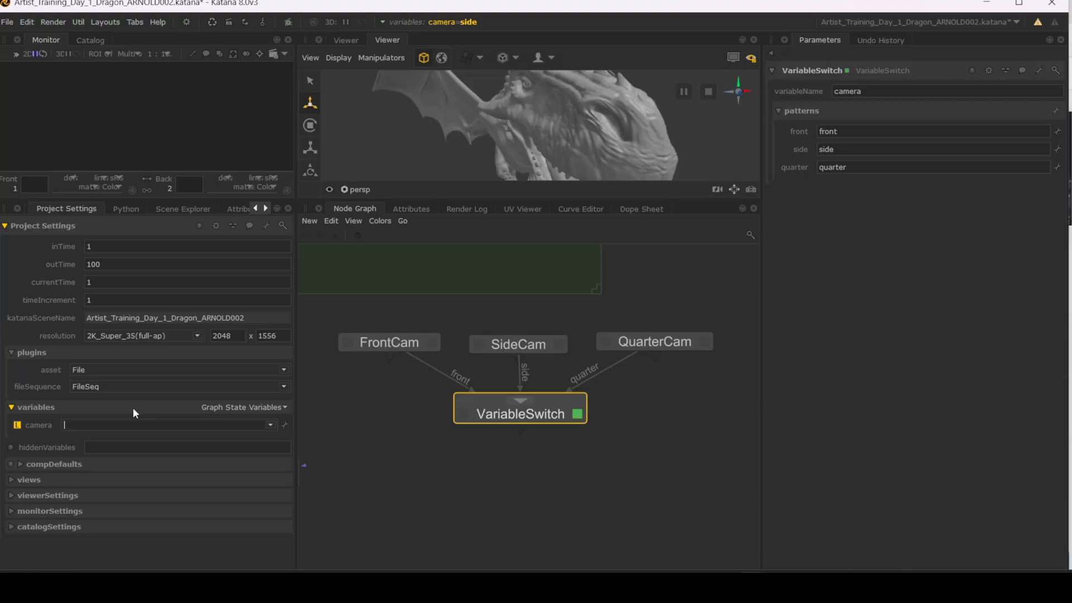
text(quarter)
key(Return)
Switch the global camera variable through front and side, ending on quarter.
click(457, 22)
click(463, 70)
click(466, 84)
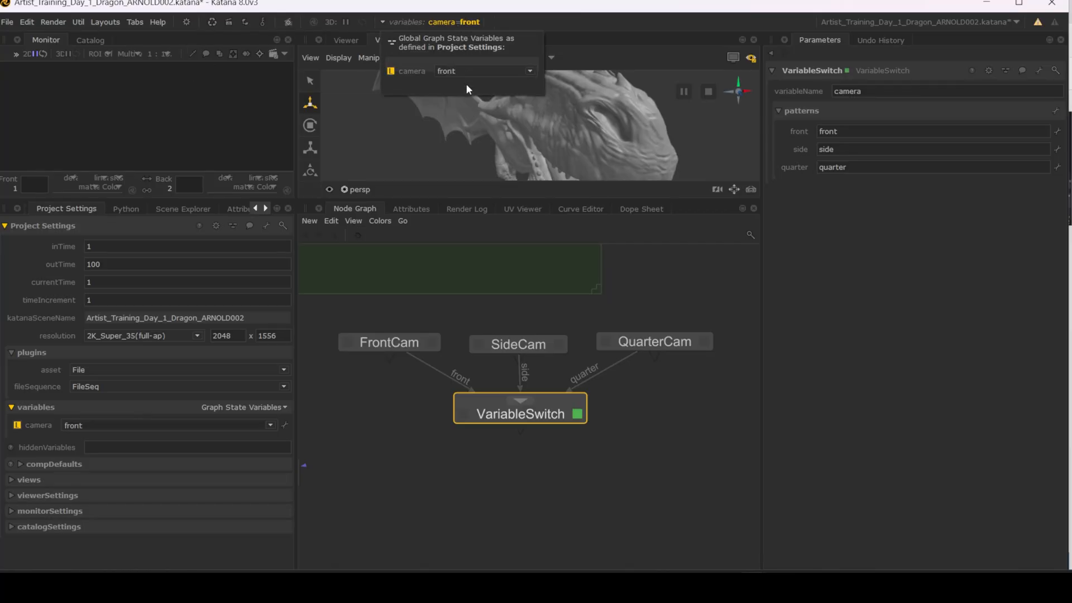
click(466, 73)
click(466, 90)
click(469, 69)
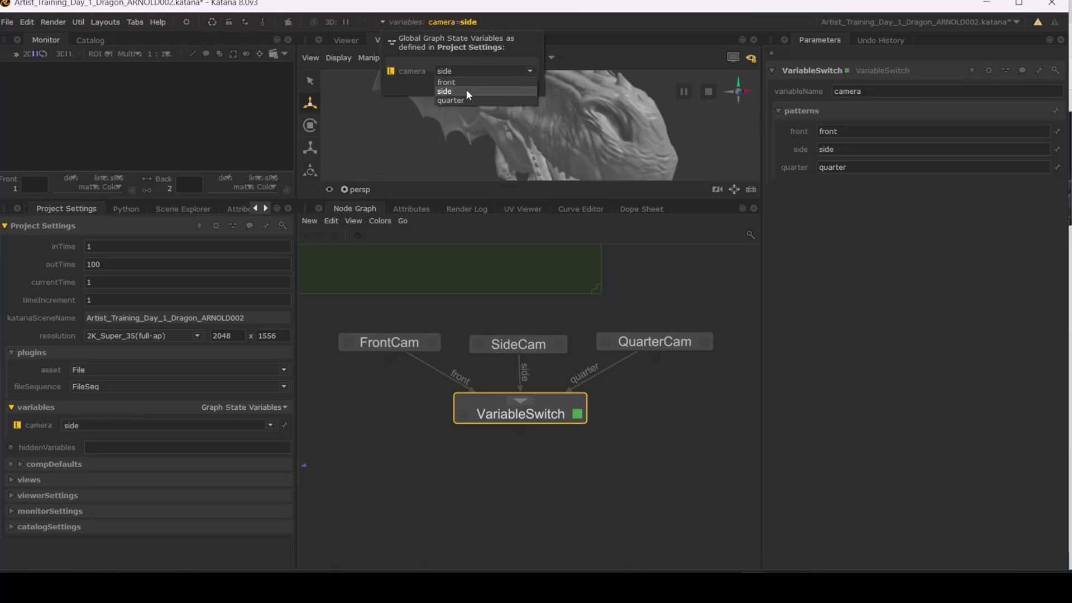
click(464, 100)
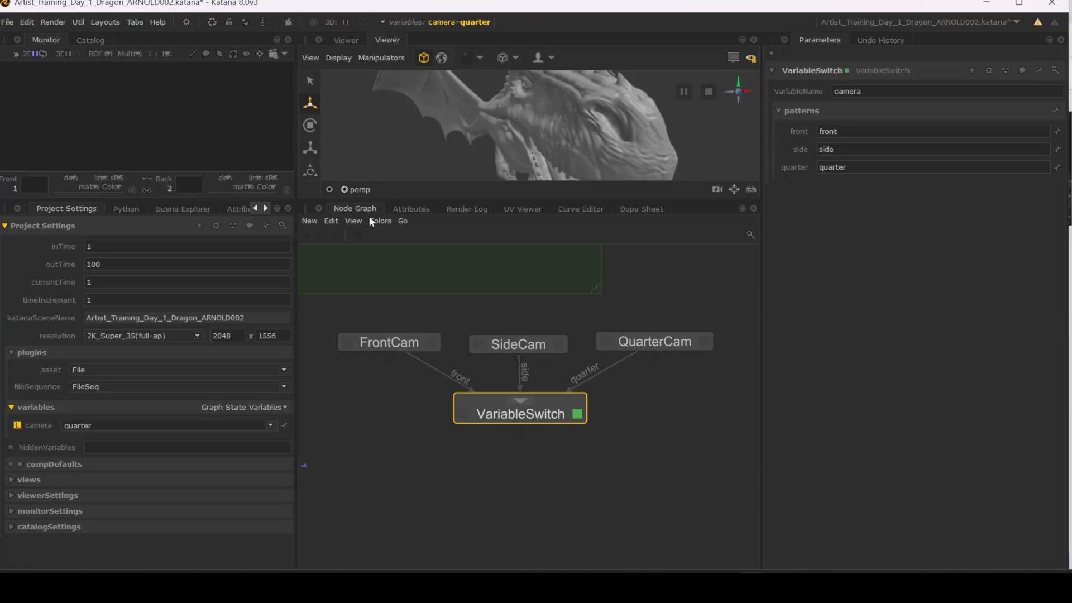
Connect the VariableSwitch output to Merge2 alongside the existing Merge input.
scroll(504, 480, down, 3)
middle_drag(504, 480, 548, 423)
drag(407, 428, 569, 388)
key(v)
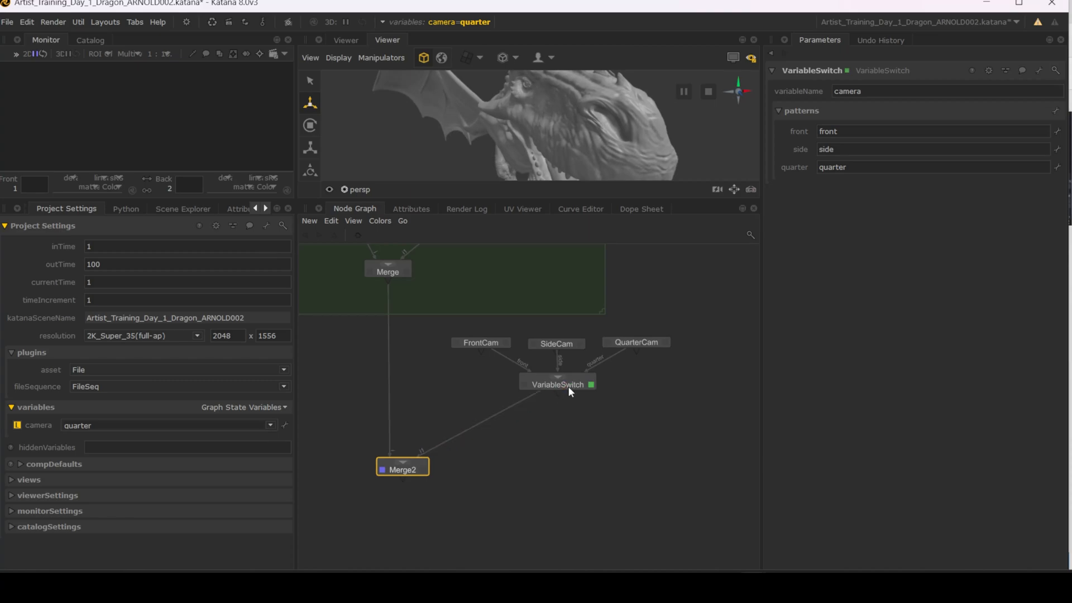
Group the FrontCam, SideCam, QuarterCam and VariableSwitch nodes into a single Group node.
scroll(509, 372, down, 5)
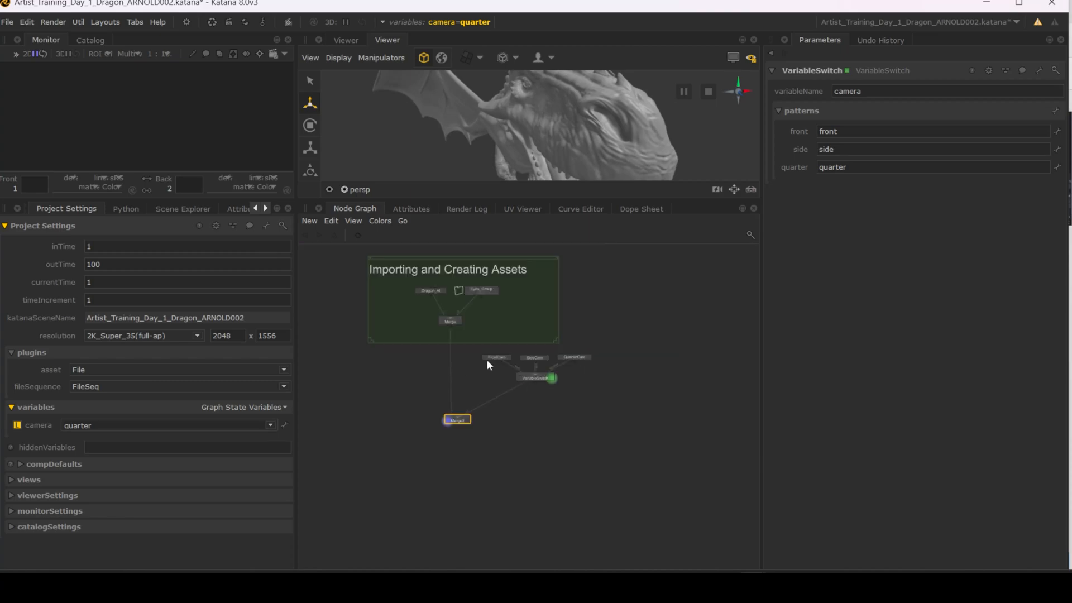
drag(480, 349, 596, 394)
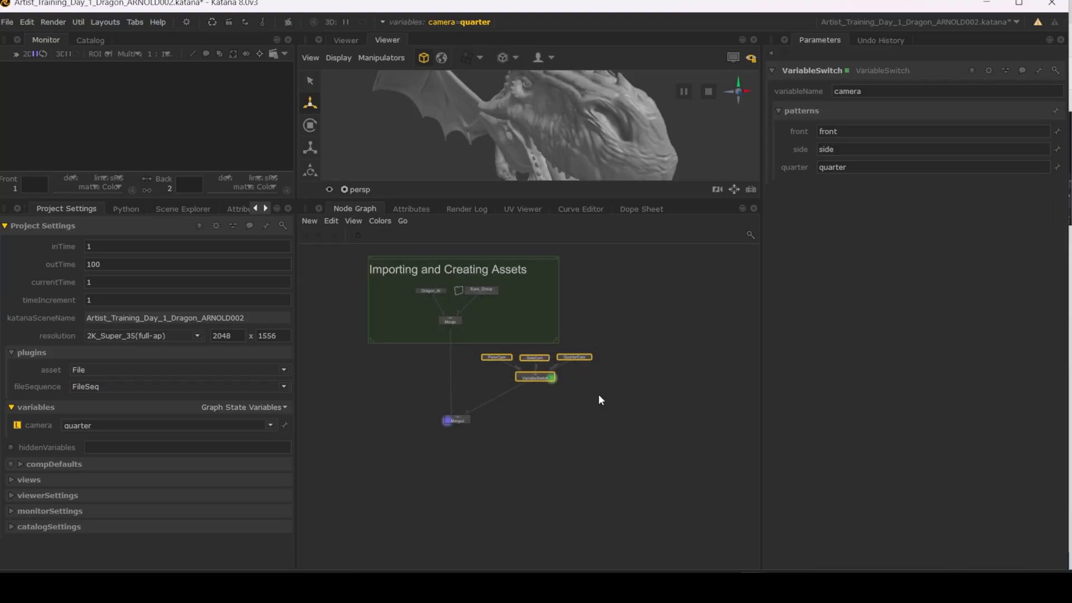
key(ctrl+g)
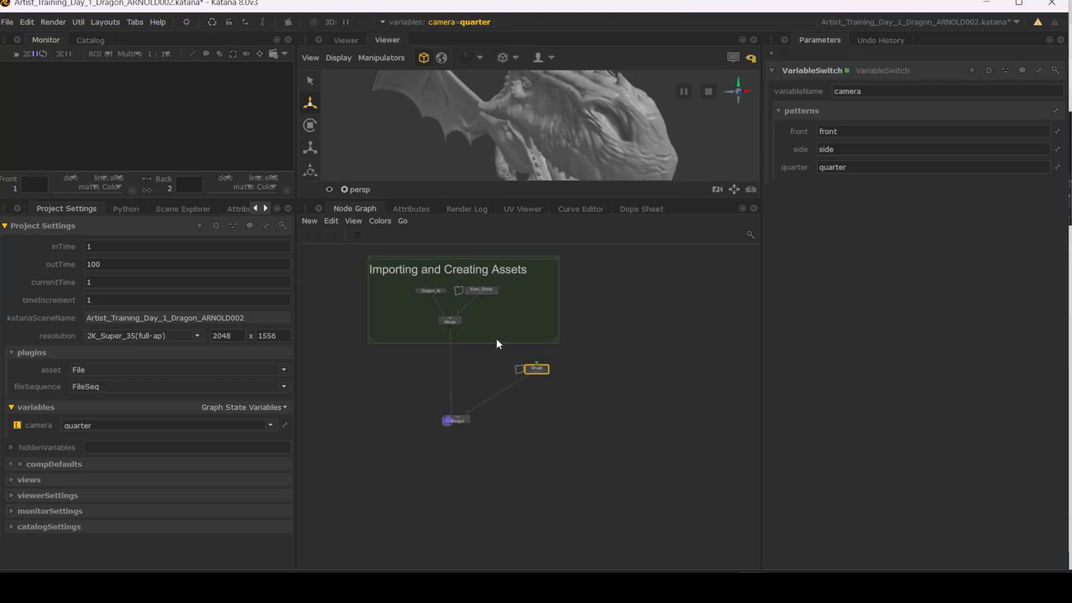
Set the new Group node as viewed and edited, and rename it CameraAngles.
key(v)
key(e)
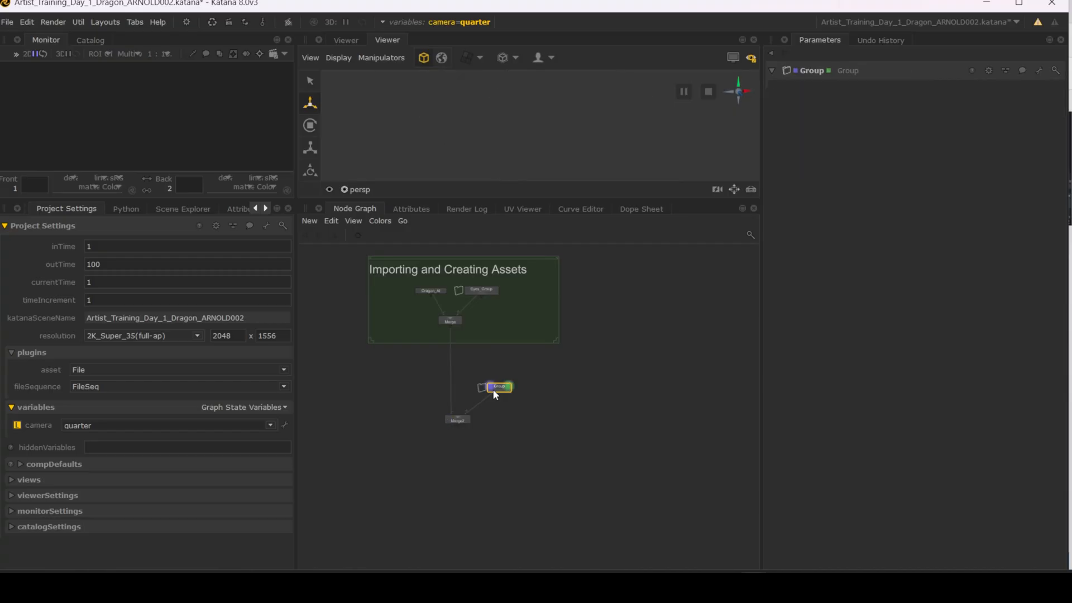
double_click(813, 71)
text(CameraAngles)
key(Return)
Add a RenderSettings node below Merge2, connect it to Merge2's output, and open its parameters.
middle_drag(489, 424, 497, 374)
scroll(497, 375, up, 3)
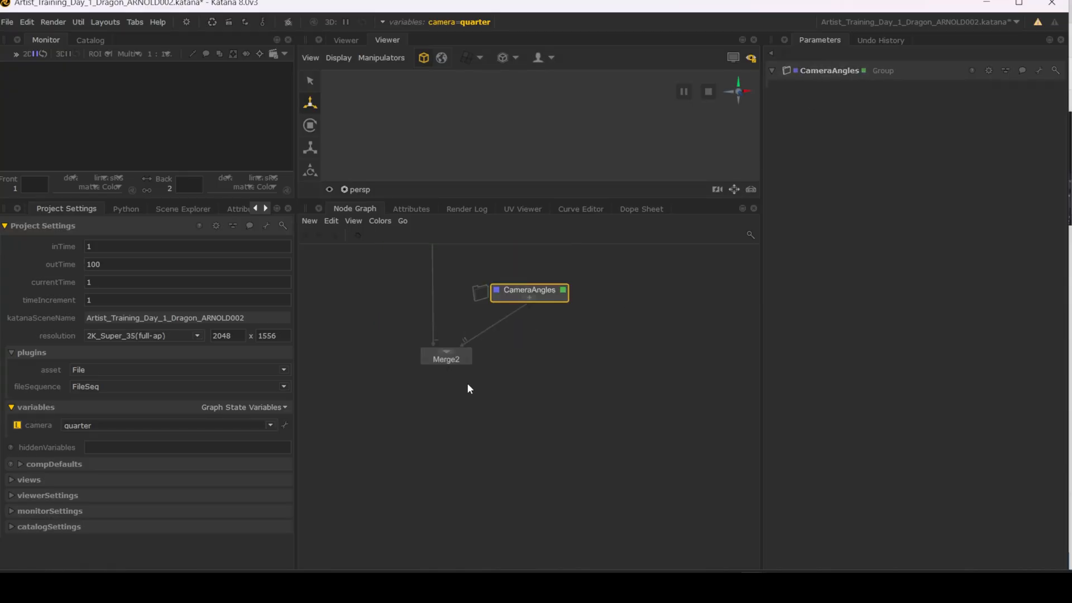
key(Tab)
text(render)
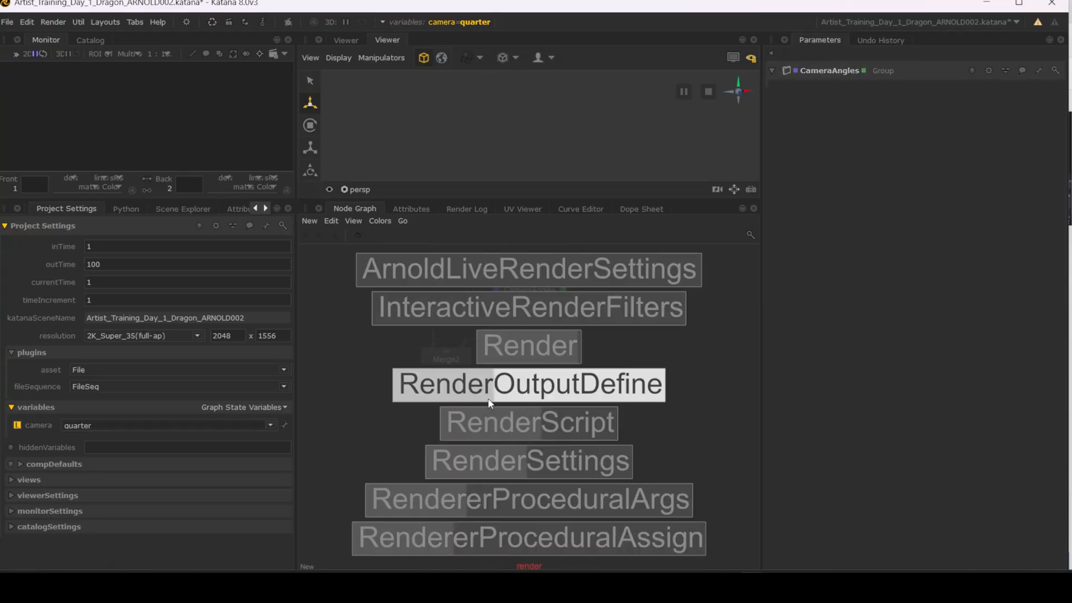
click(485, 454)
click(447, 402)
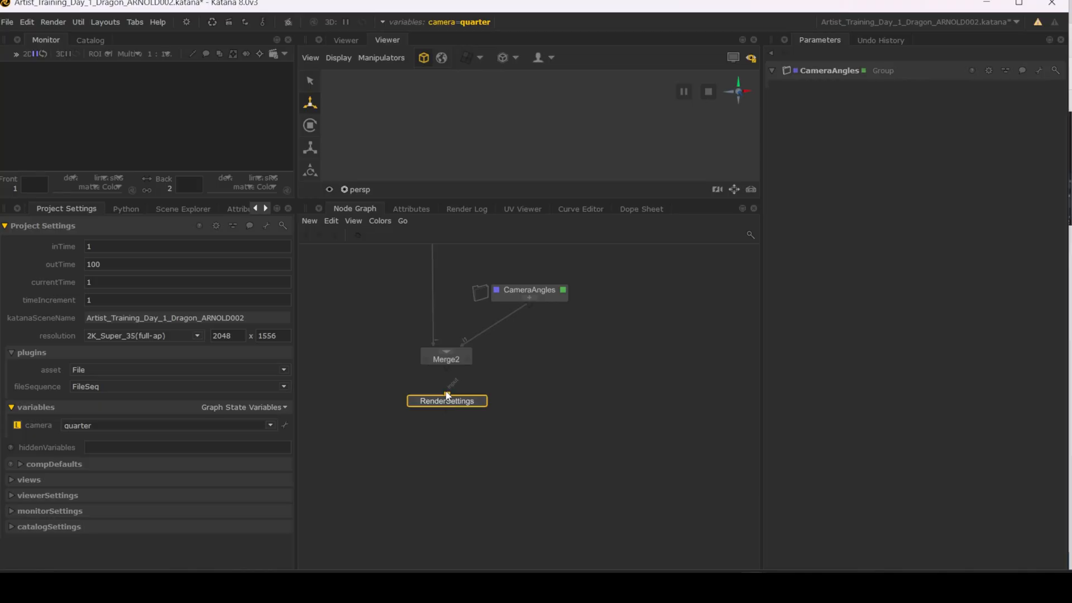
click(447, 367)
double_click(466, 402)
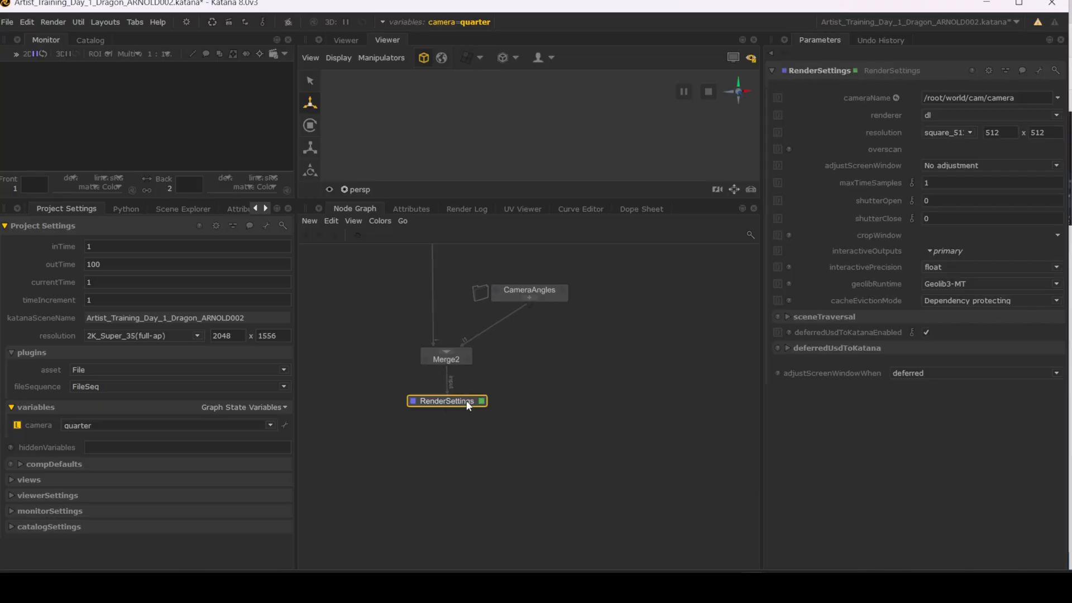
Set the RenderSettings renderer to arnold and adjustScreenWindow to Adjust height to match resolution.
click(974, 112)
click(969, 123)
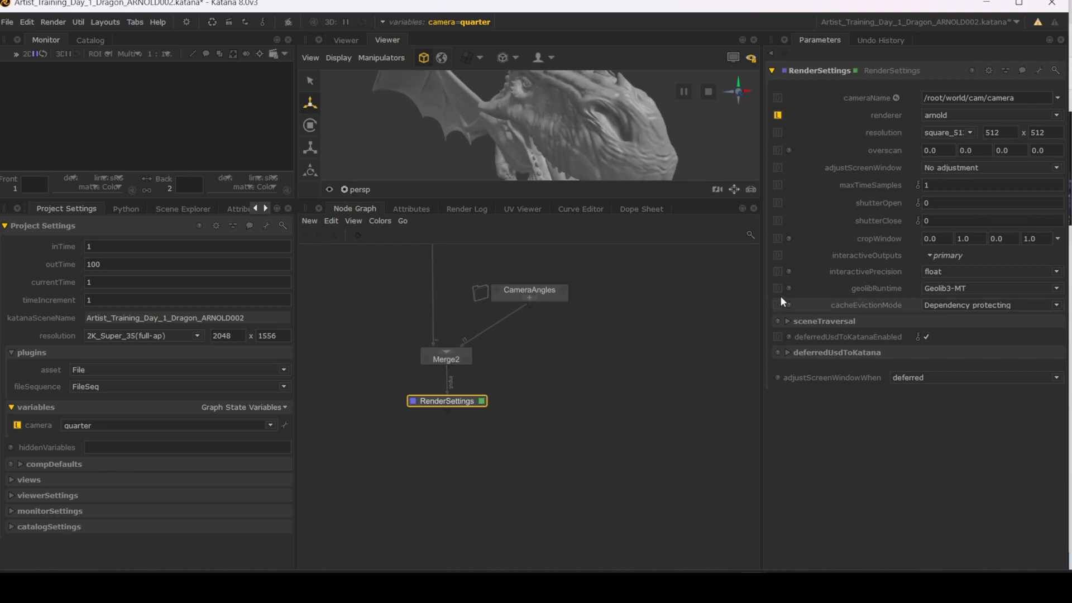
click(1013, 166)
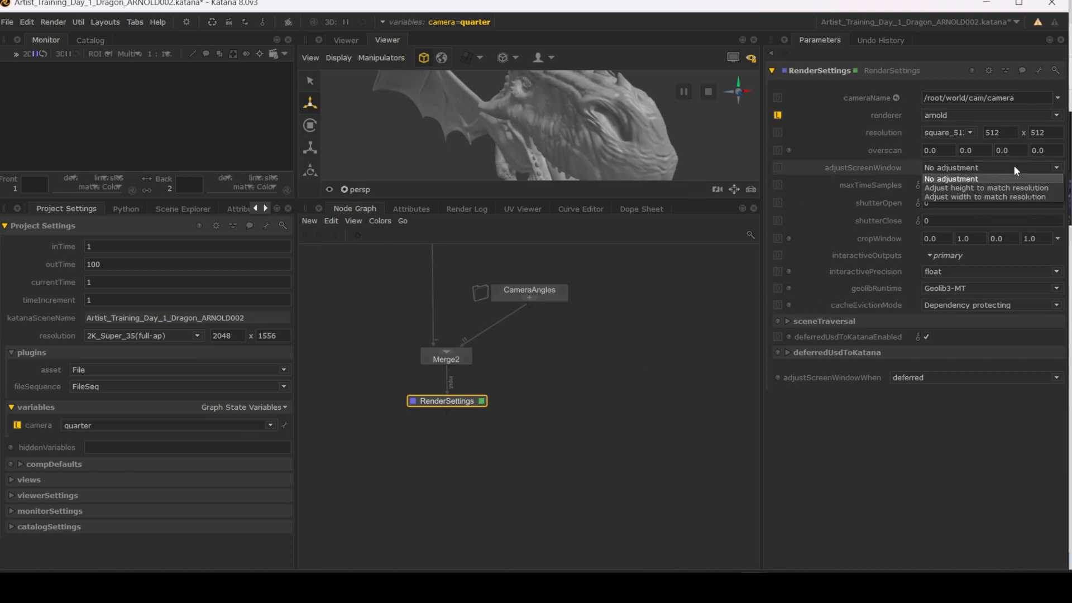
click(988, 190)
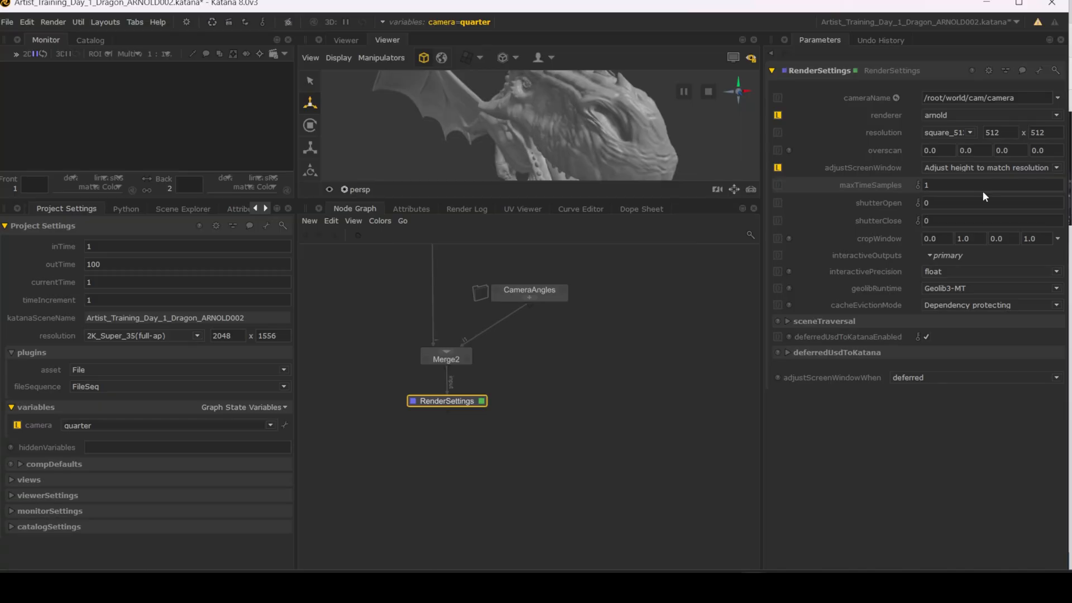
Look through /root/world/cam/camera in the viewer and switch the global camera variable to front and then side.
scroll(576, 350, down, 3)
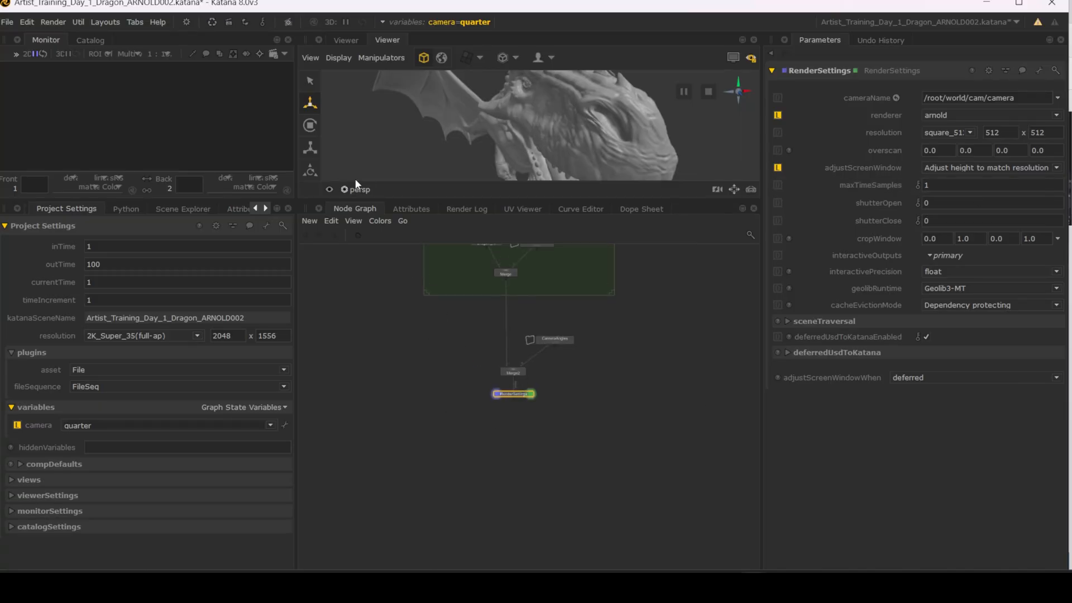
click(363, 190)
click(399, 268)
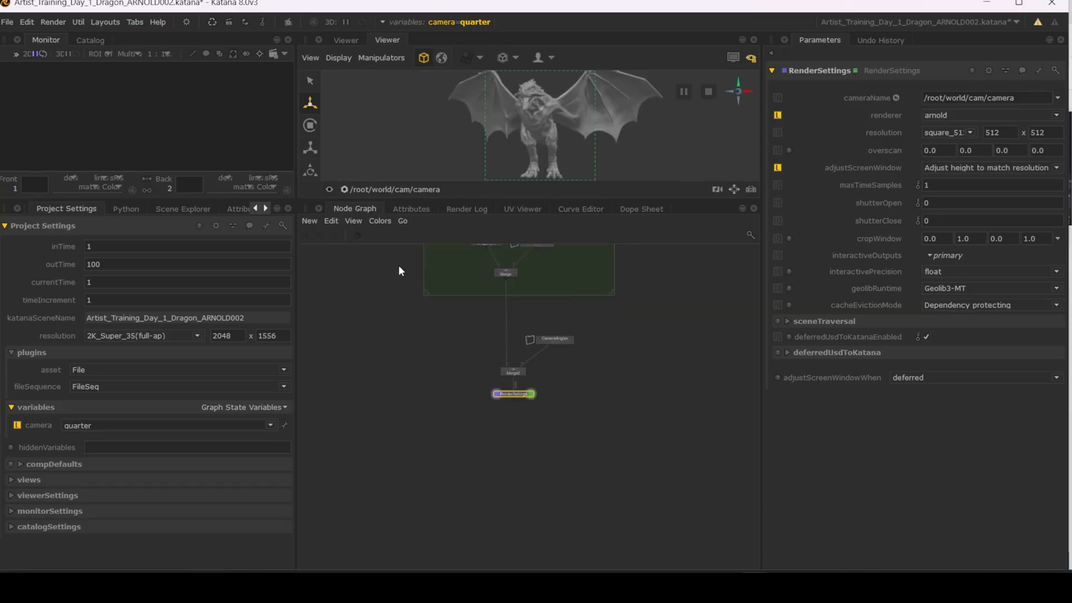
click(455, 24)
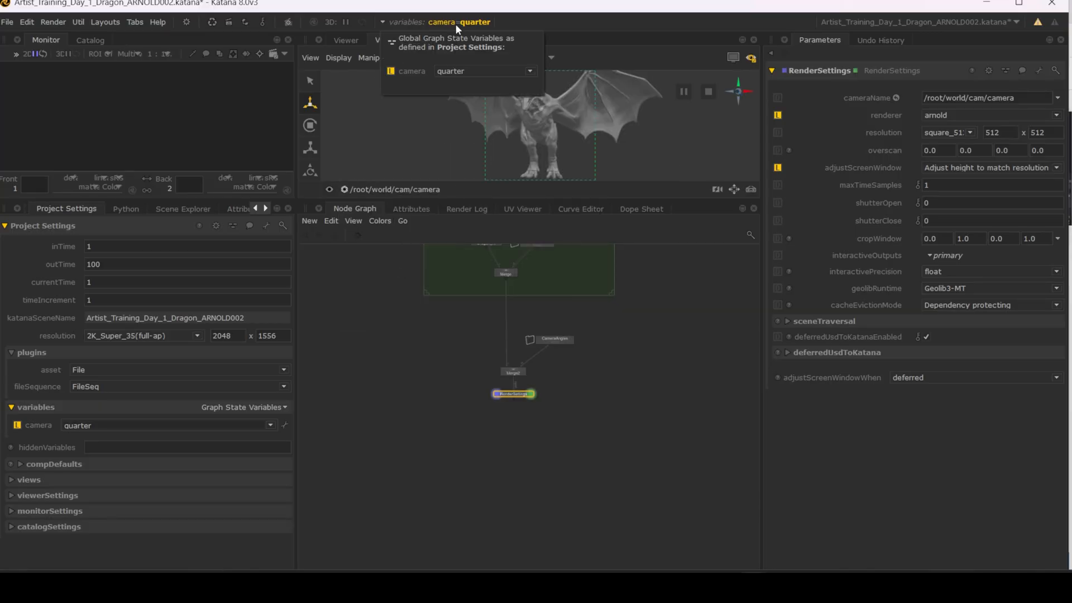
click(467, 70)
click(467, 81)
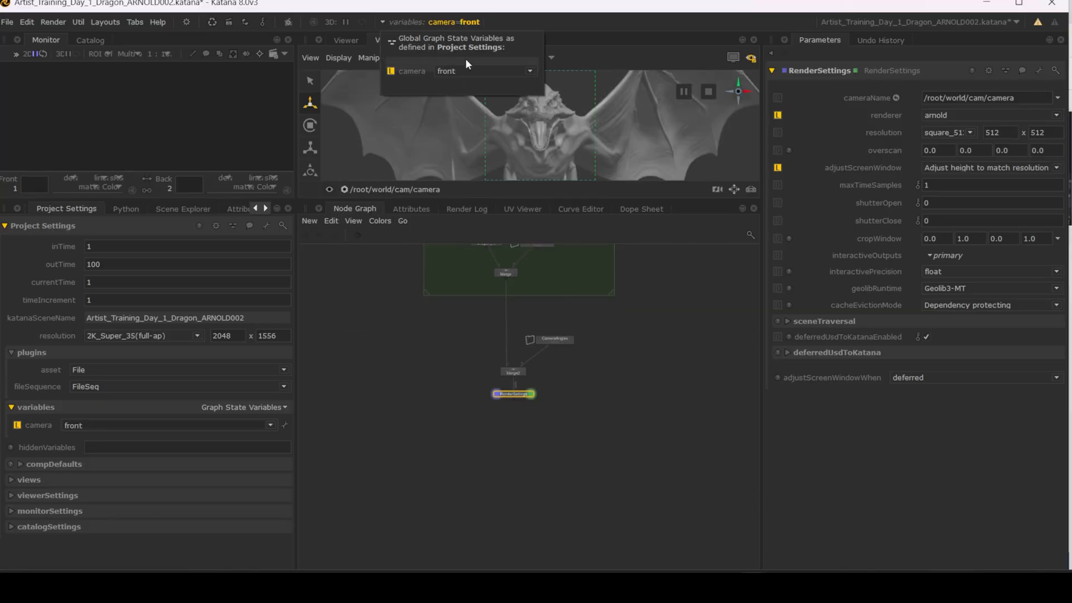
click(464, 71)
click(462, 90)
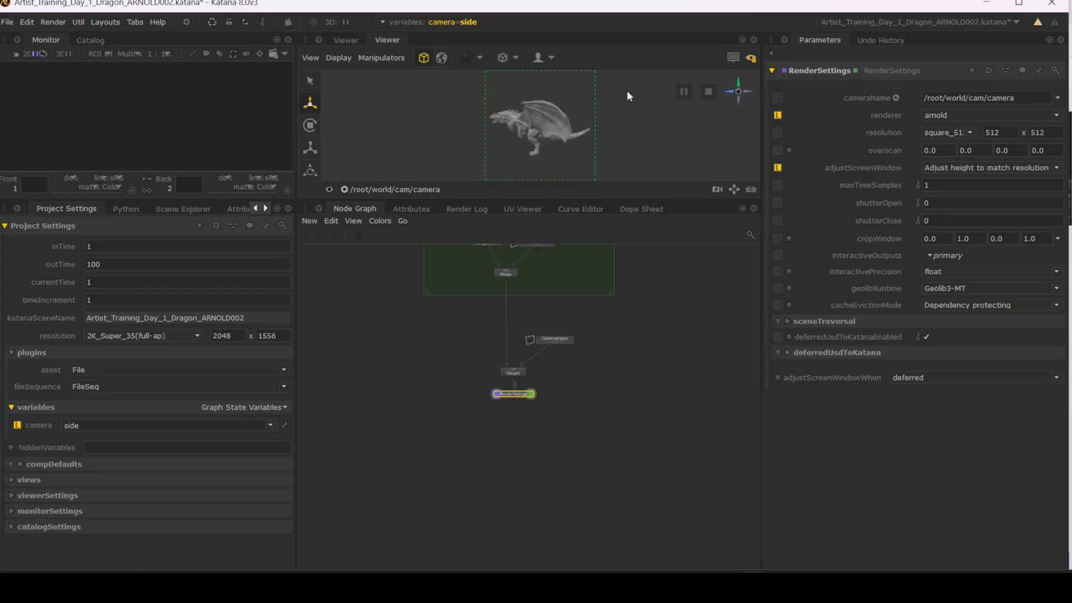
Maximize the viewer, cycle the camera variable through front, side and quarter to check the framing, and restore the layout.
key(space)
click(424, 22)
click(463, 71)
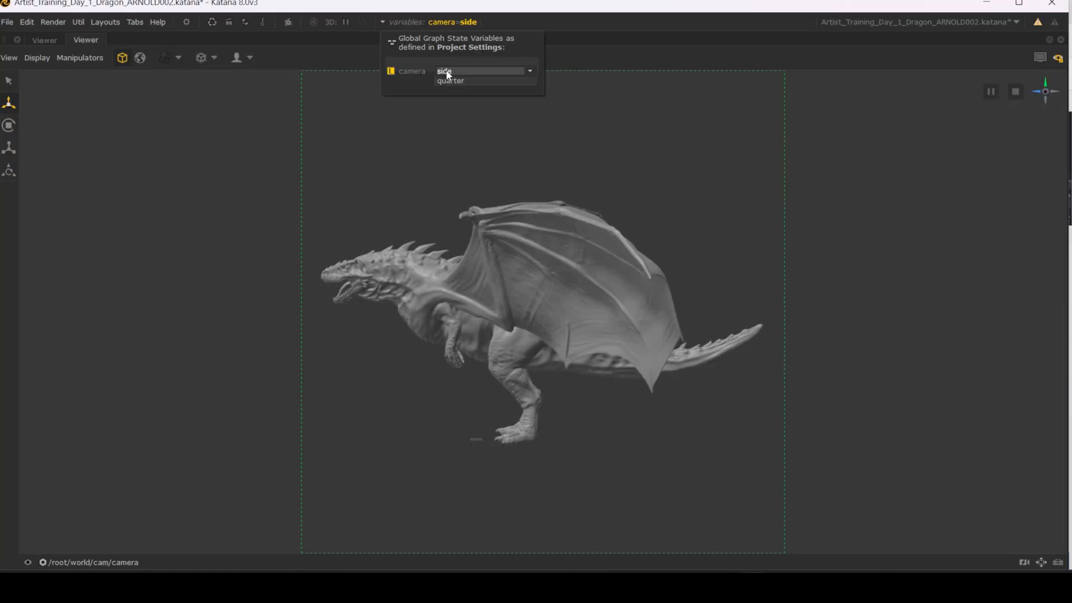
click(446, 82)
click(450, 71)
click(447, 91)
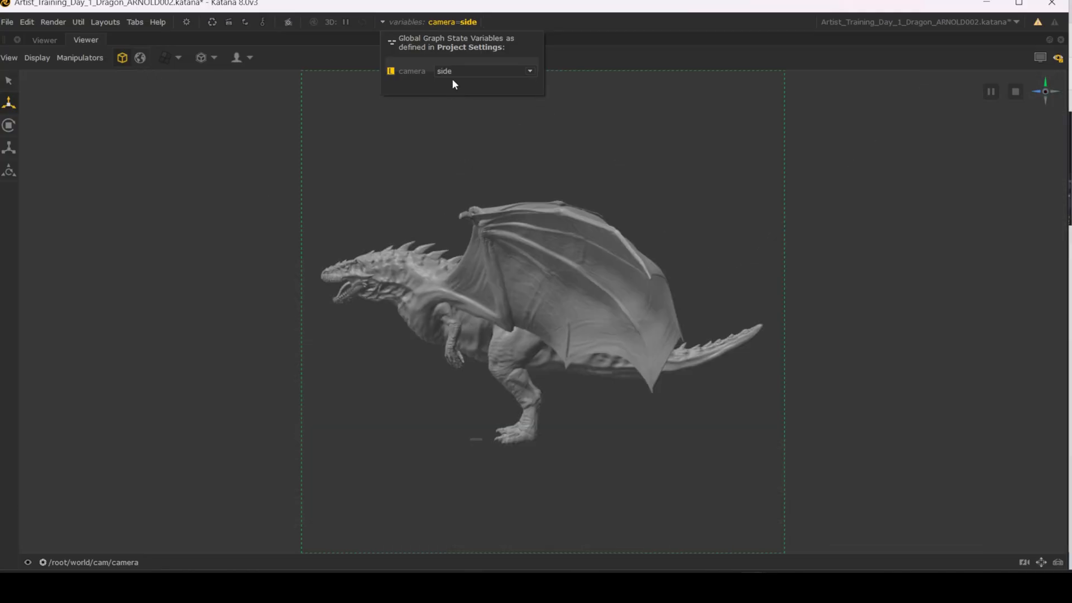
click(452, 72)
click(452, 100)
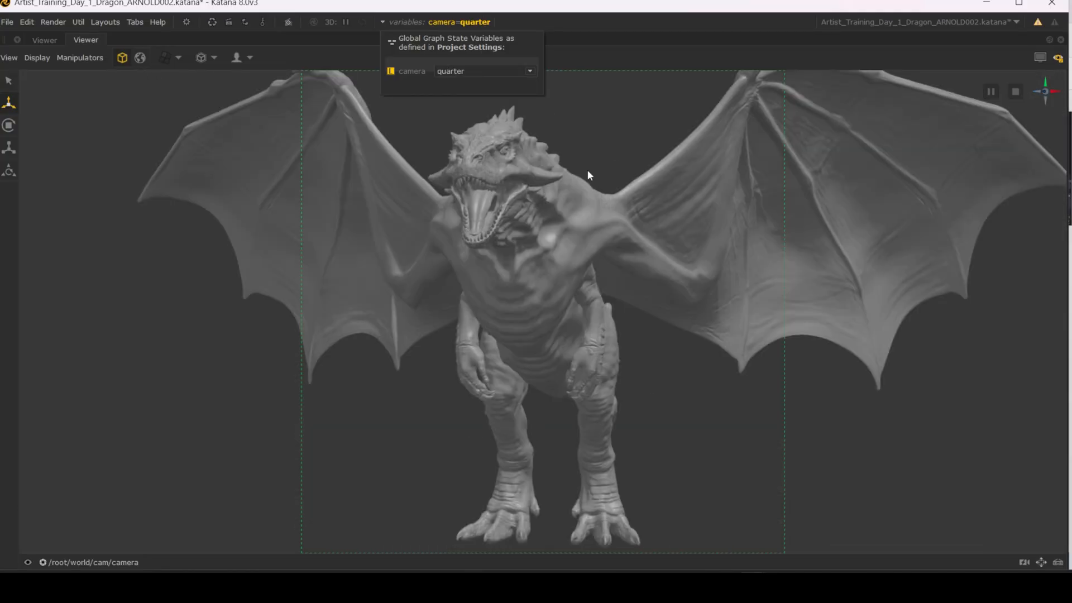
click(601, 115)
key(space)
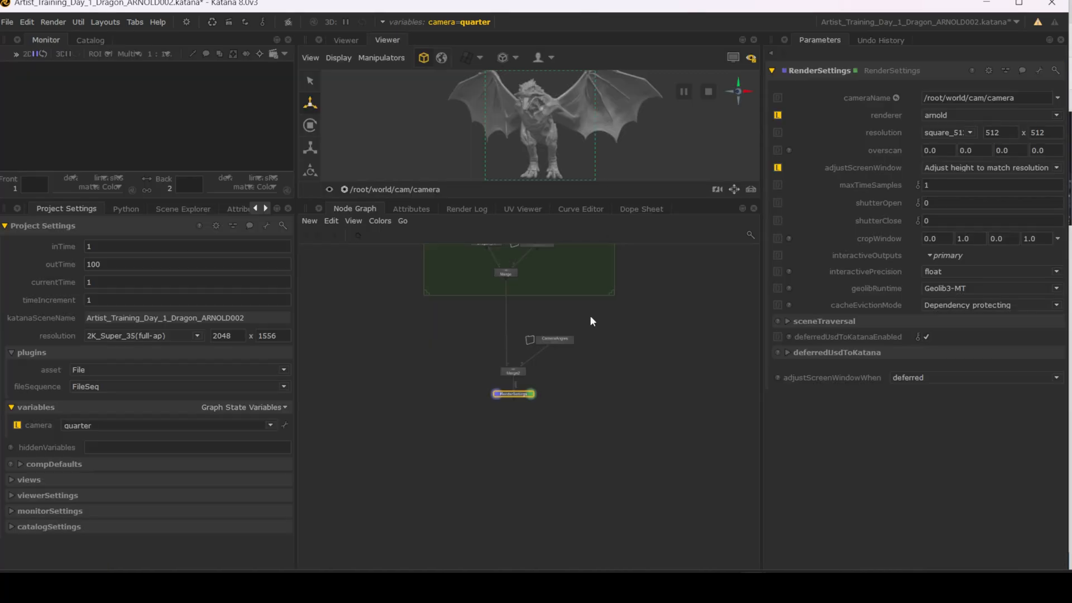
Duplicate the Importing and Creating Assets backdrop and place the copy around the CameraAngles, Merge2 and RenderSettings nodes.
middle_drag(590, 315, 593, 359)
drag(417, 358, 546, 417)
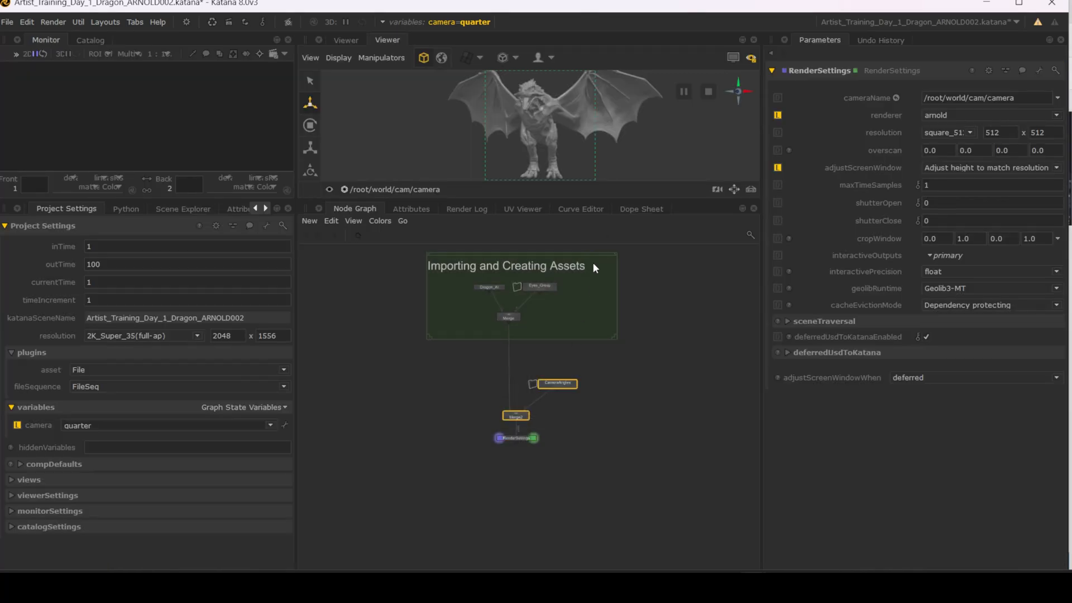
click(598, 254)
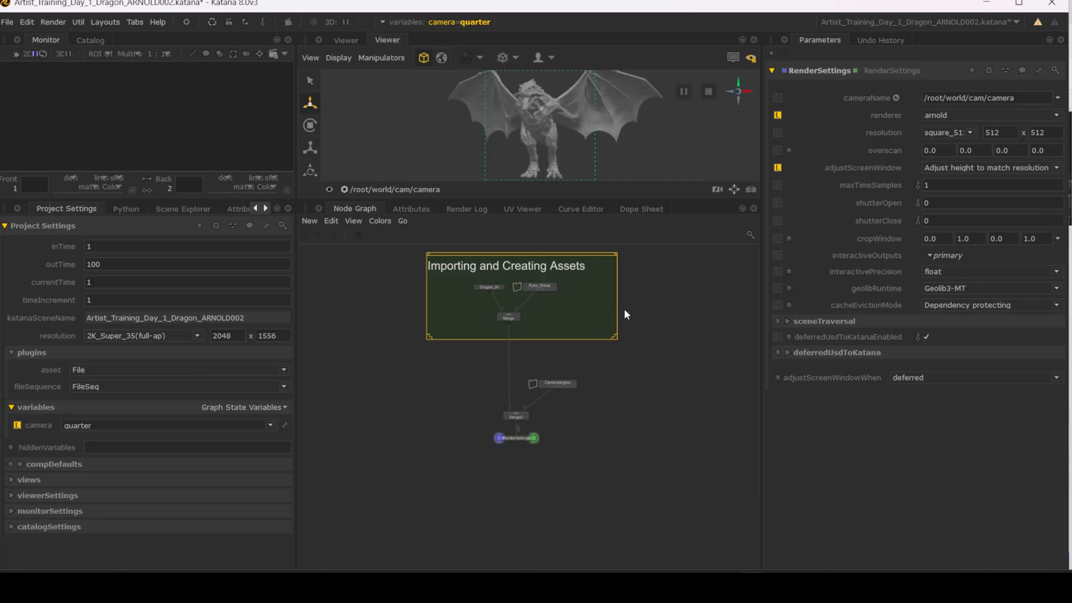
click(468, 378)
key(ctrl+v)
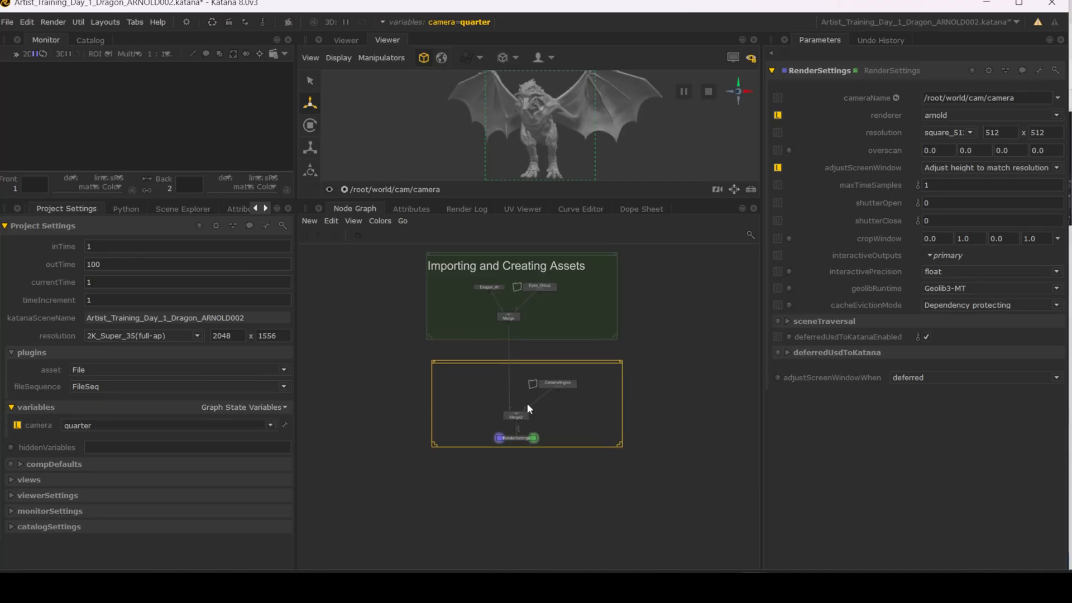
Change the duplicated backdrop's text to Camera and its color to a muted orange-brown.
double_click(523, 406)
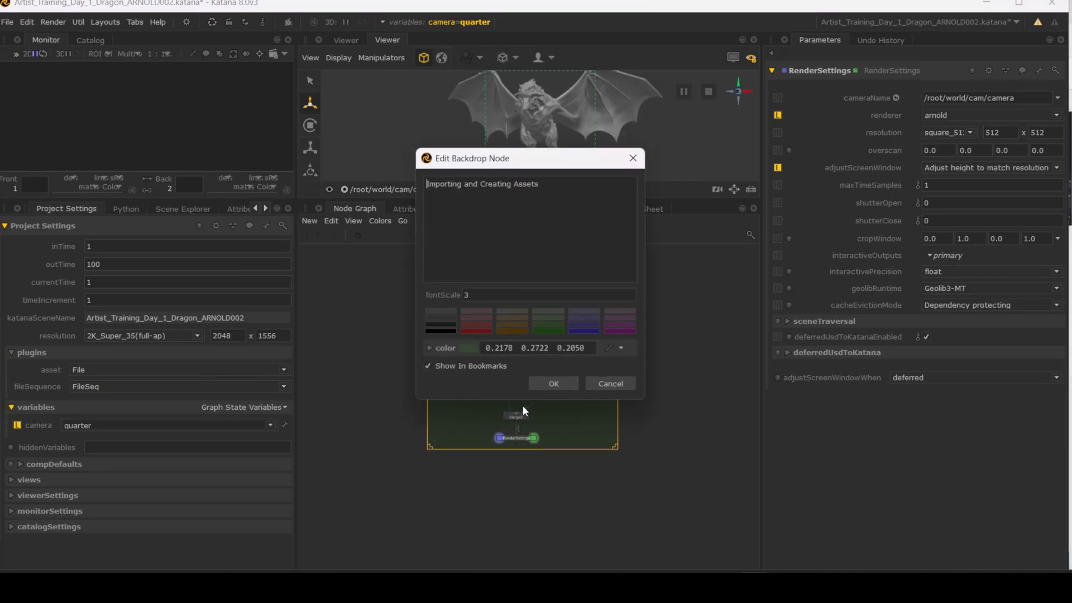
click(524, 320)
drag(546, 185, 239, 179)
text(Camera)
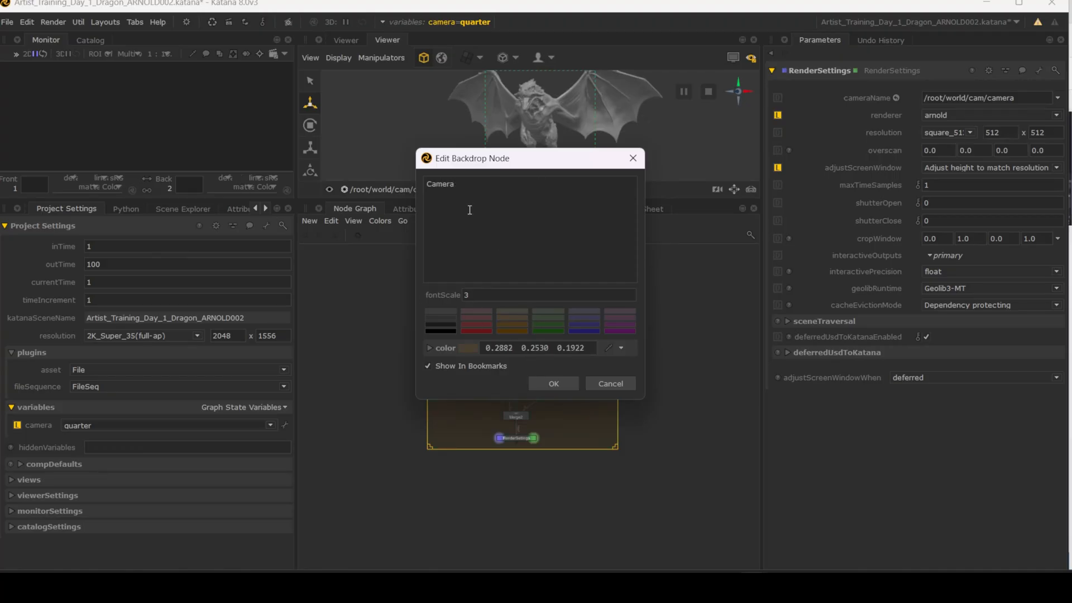
click(554, 384)
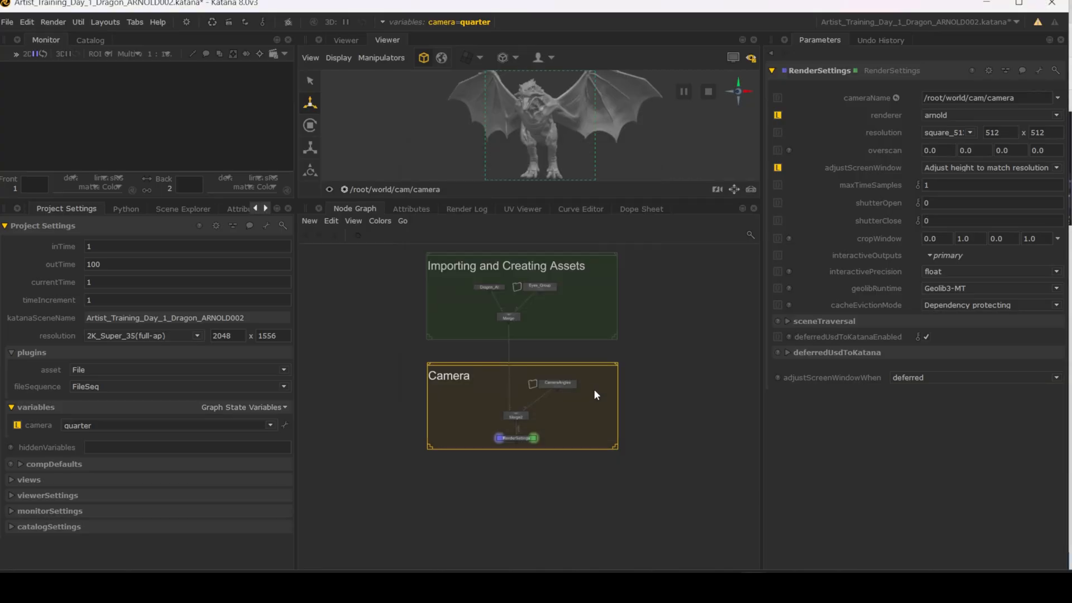
Examine the nodes in the Camera backdrop and highlight the path in the RenderSettings cameraName parameter.
scroll(592, 397, up, 2)
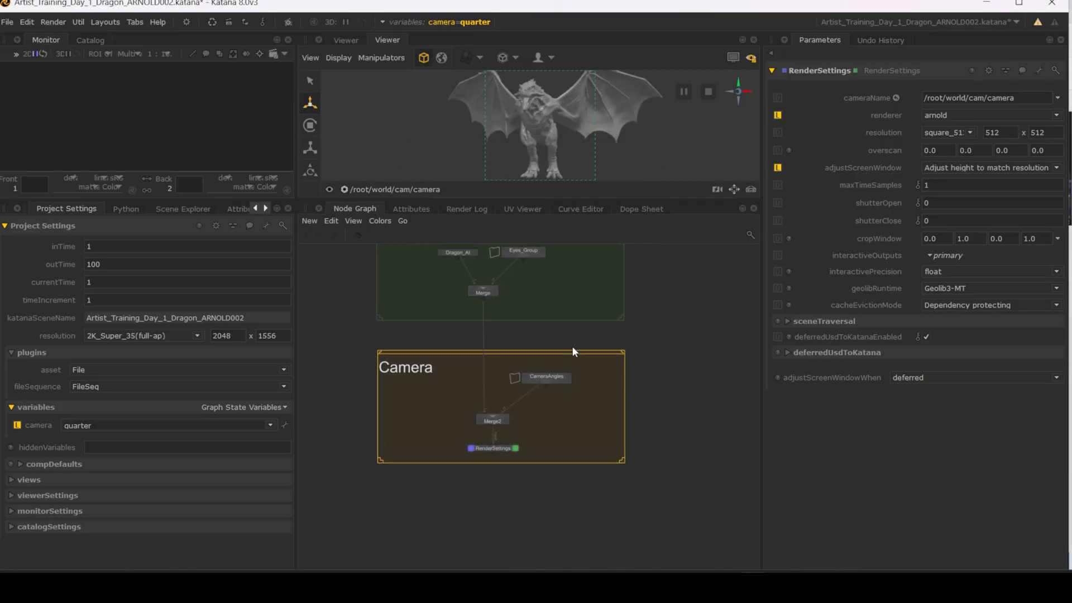
scroll(573, 350, up, 3)
middle_drag(569, 349, 658, 281)
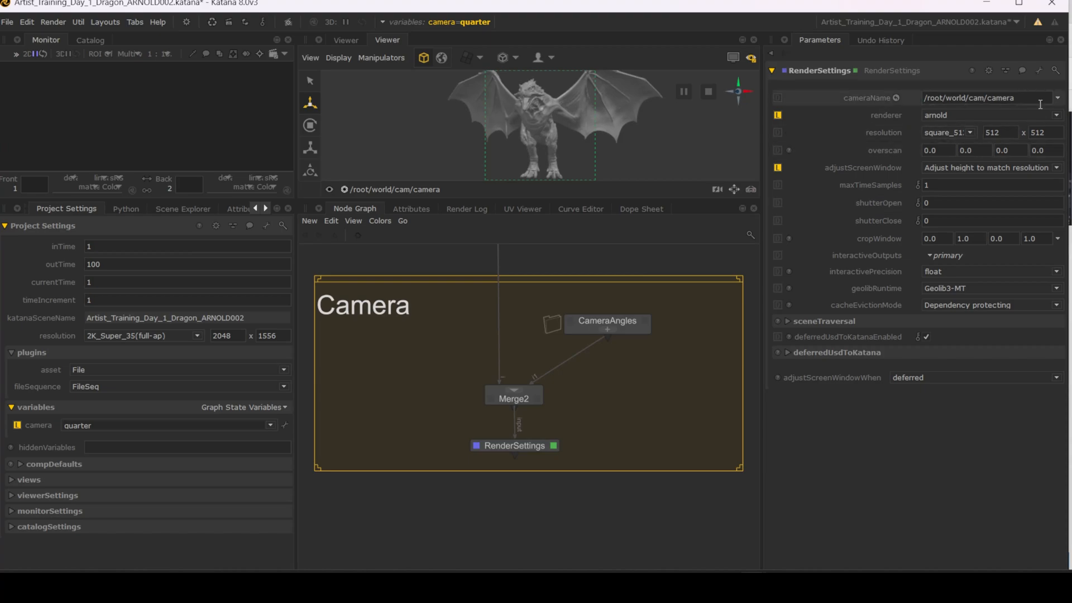
drag(1037, 103, 929, 89)
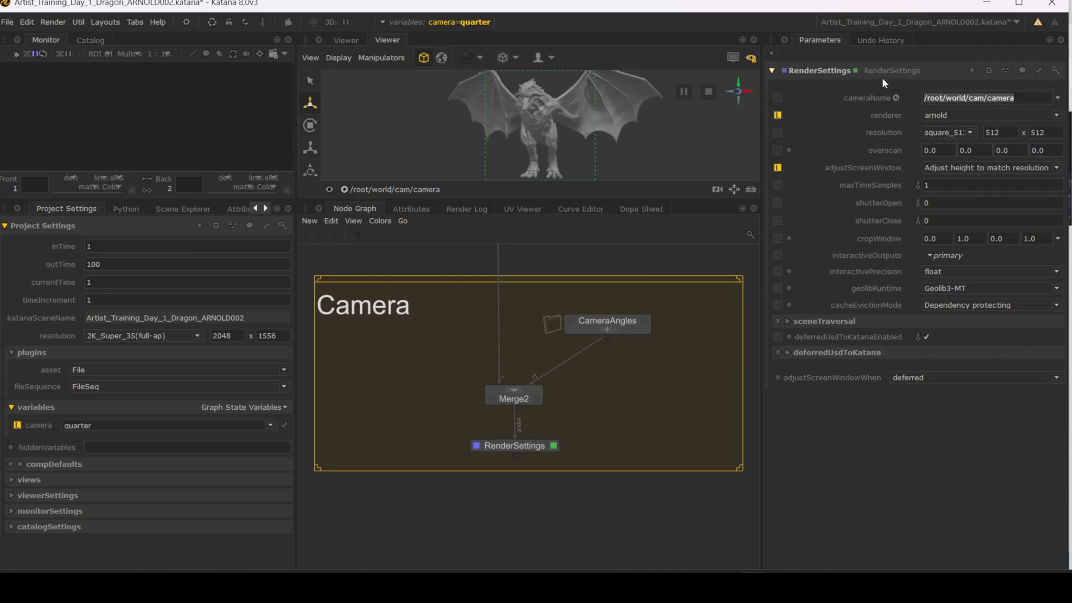